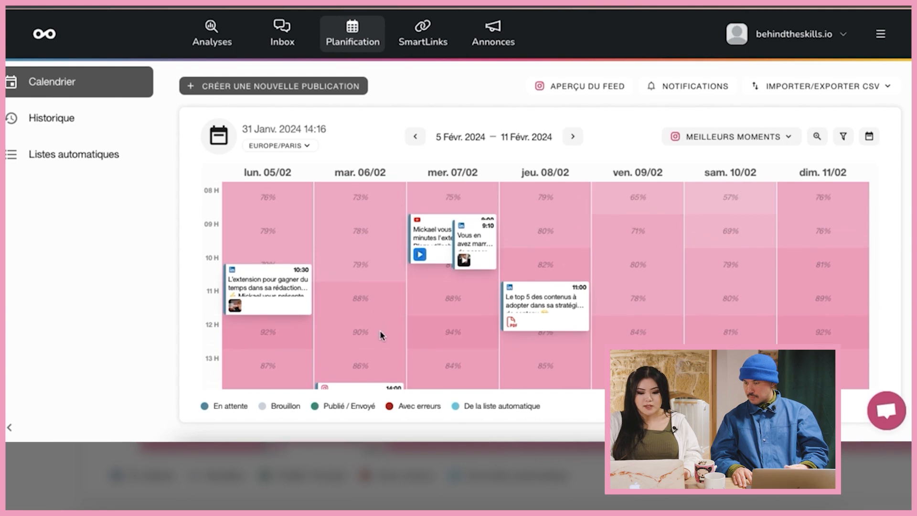
- Start a new LinkedIn post and enter 'Hello test' as its text
scroll(380, 331, down, 4)
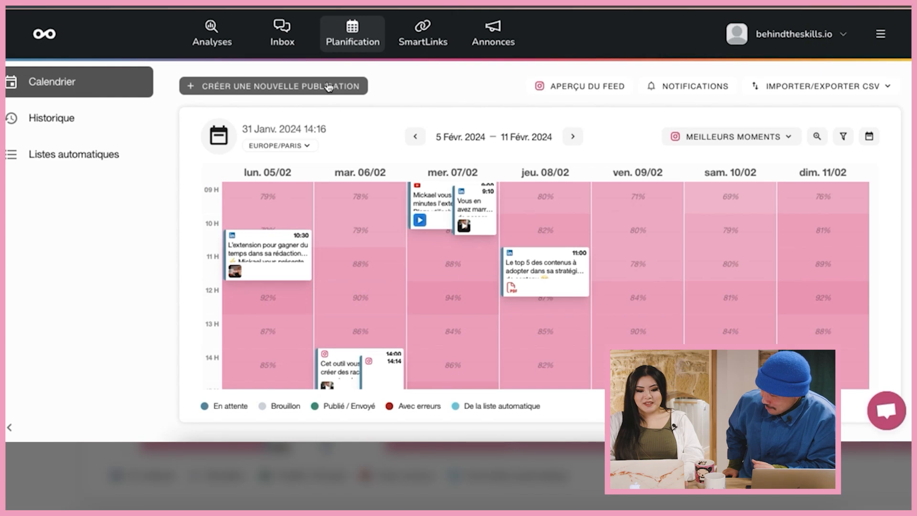
click(328, 86)
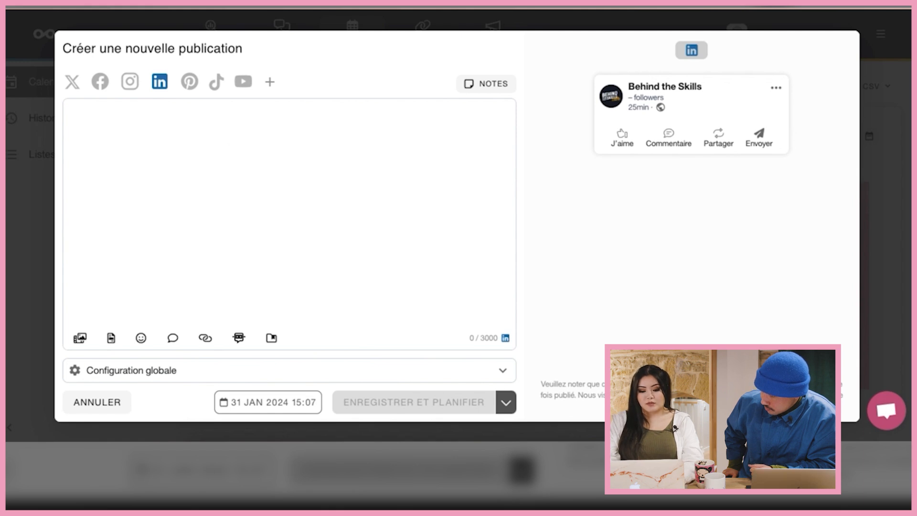
text(Hello t)
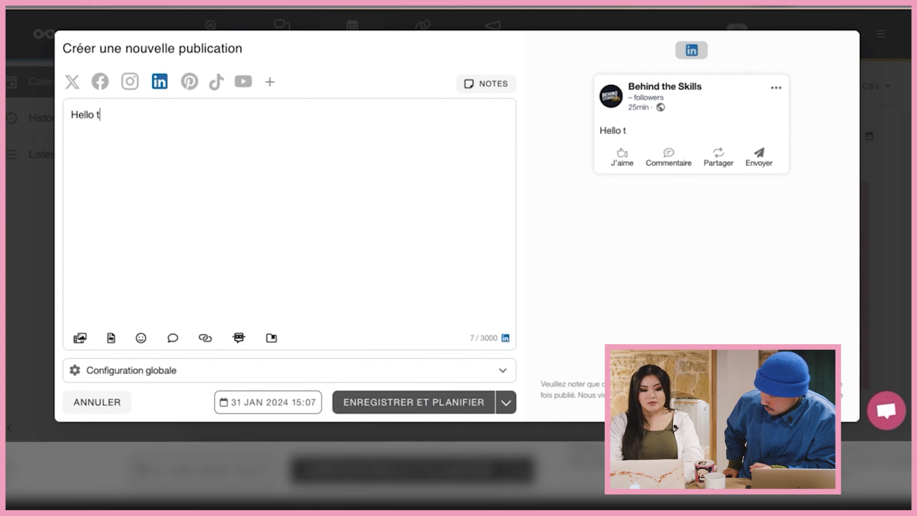
text(est)
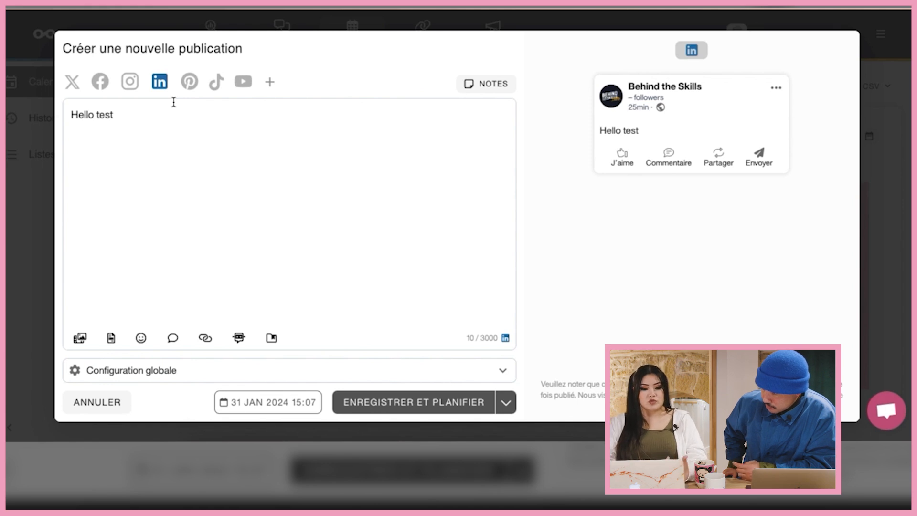
- Add a first comment reading 'First' to the Hello test post
click(172, 339)
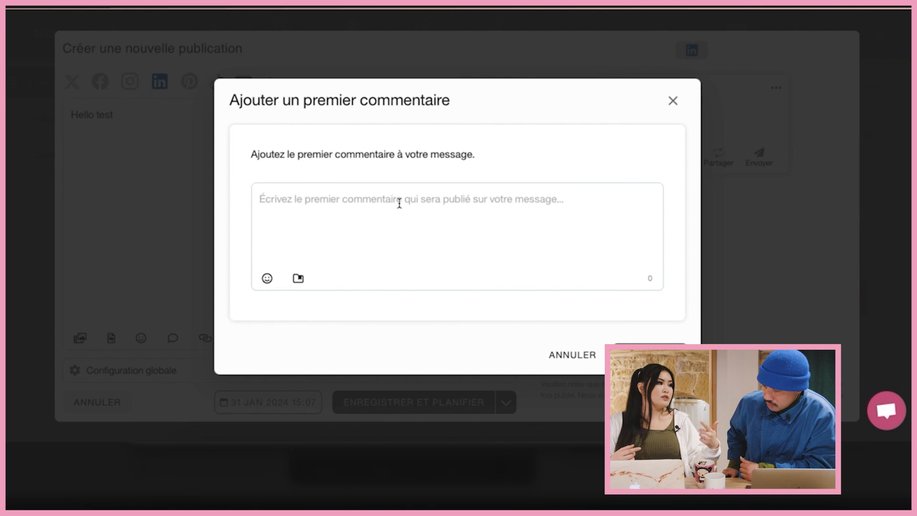
click(399, 203)
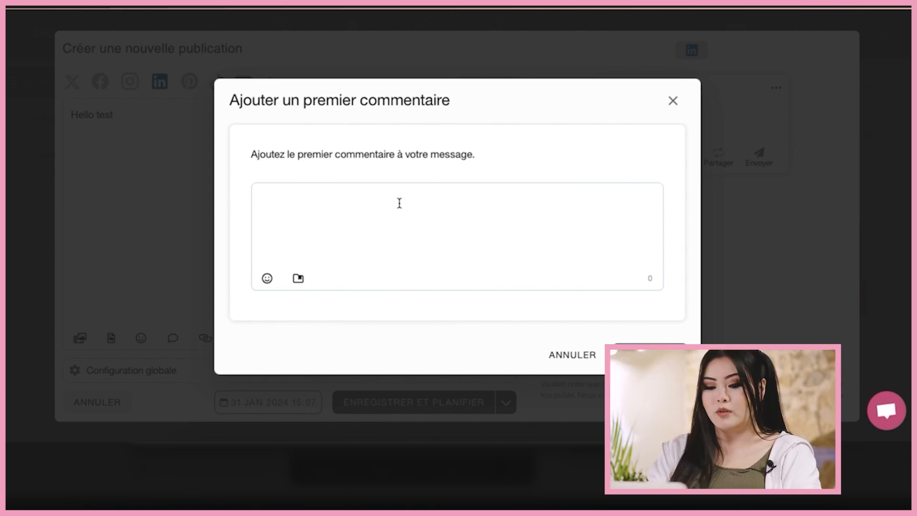
text(First)
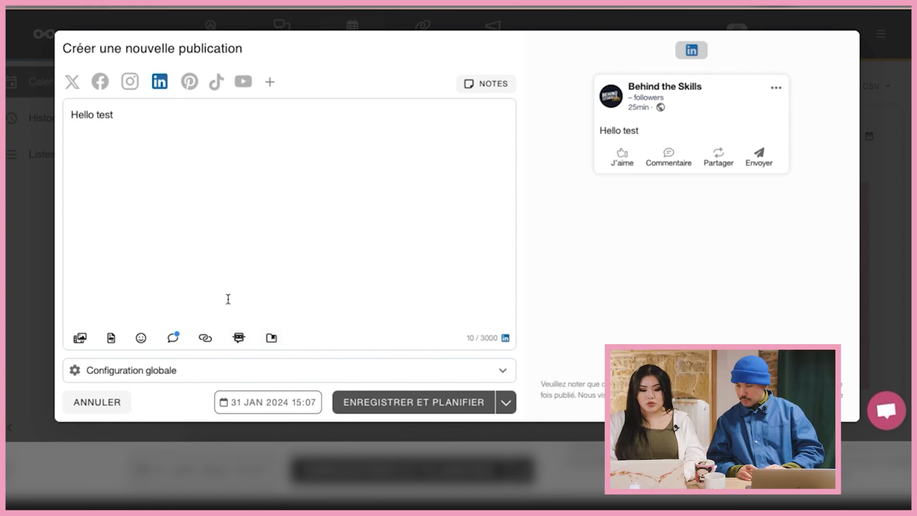
- Set the post date to 8 February 2024 at 15:07 and save it to the calendar
click(280, 402)
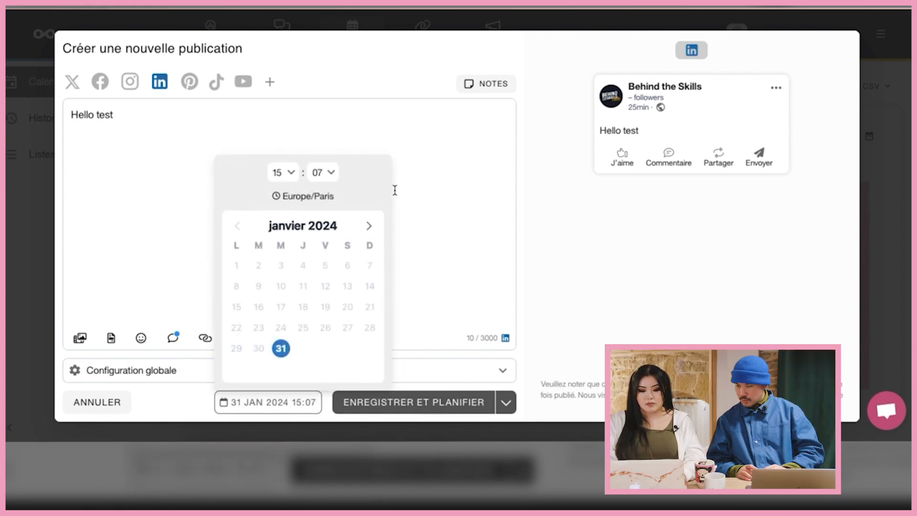
click(371, 226)
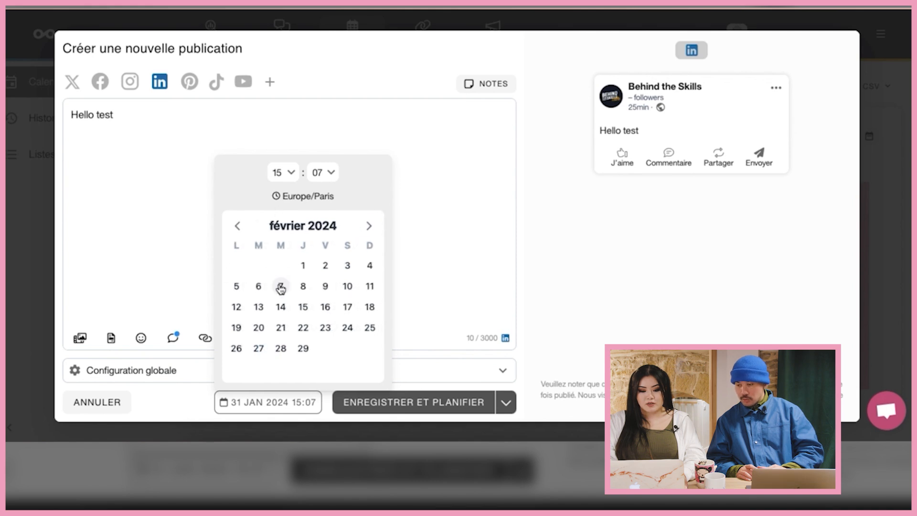
click(304, 287)
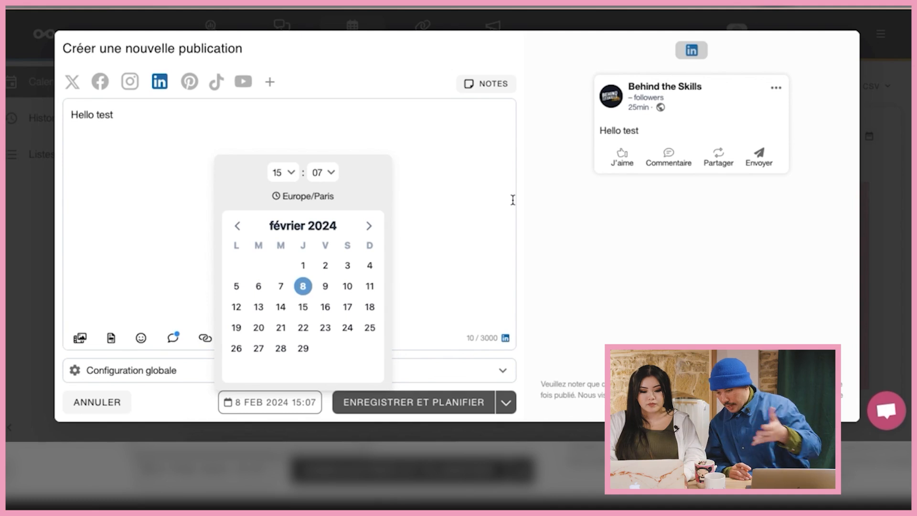
click(433, 158)
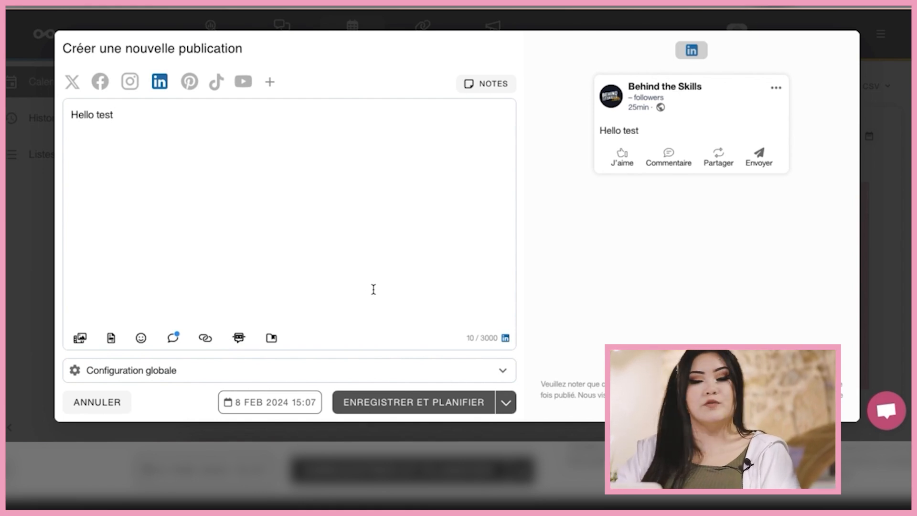
click(240, 411)
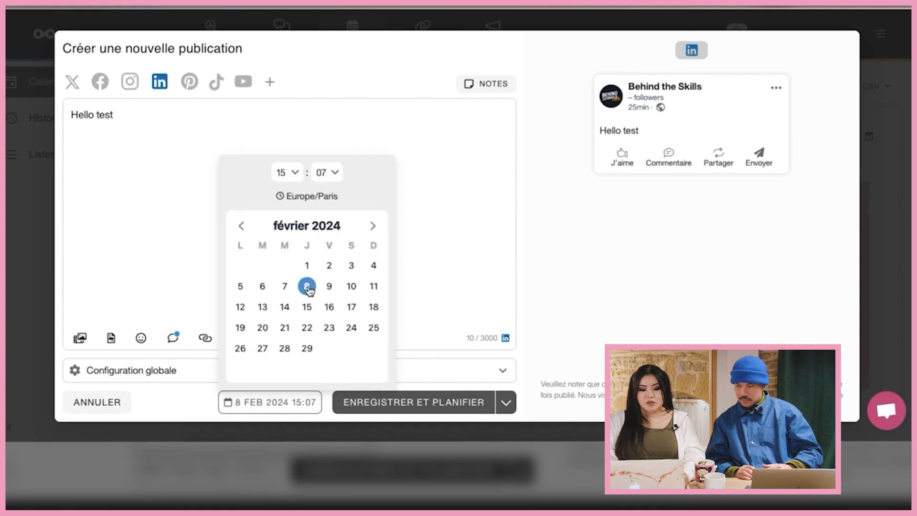
click(411, 402)
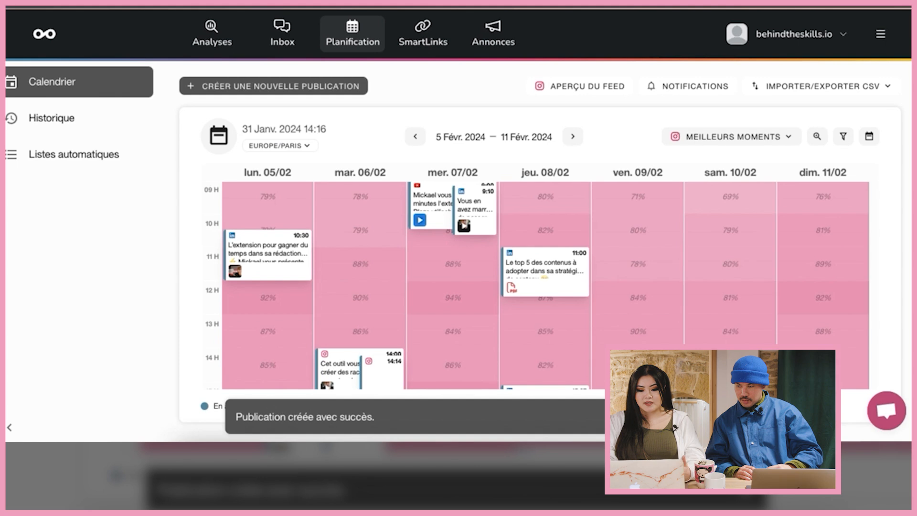
scroll(587, 313, down, 5)
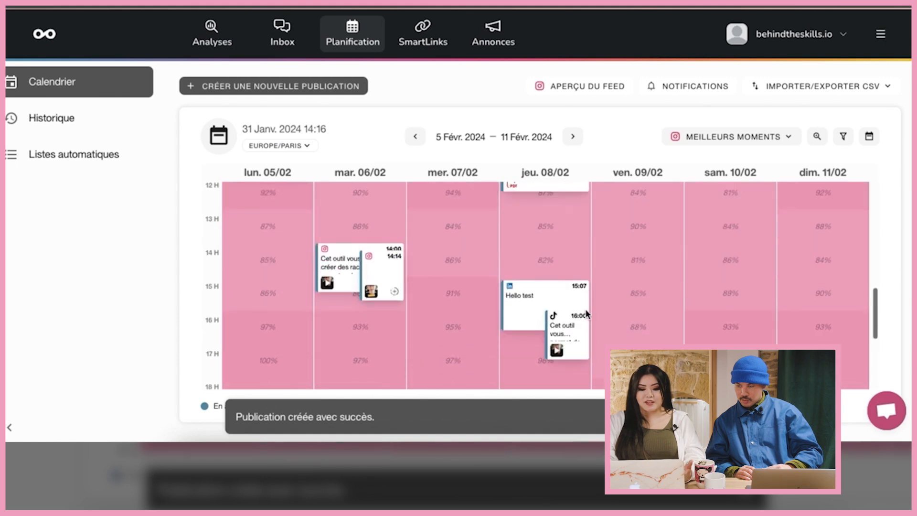
scroll(587, 314, up, 1)
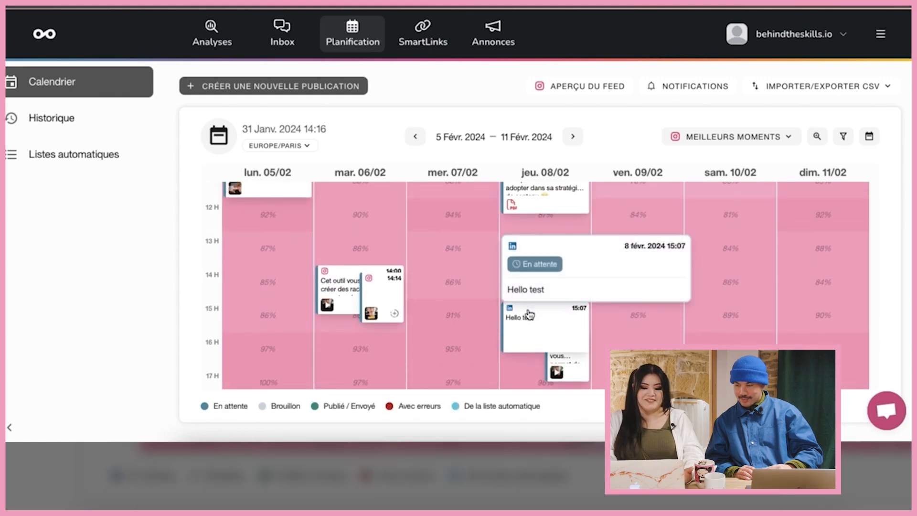
scroll(701, 277, up, 2)
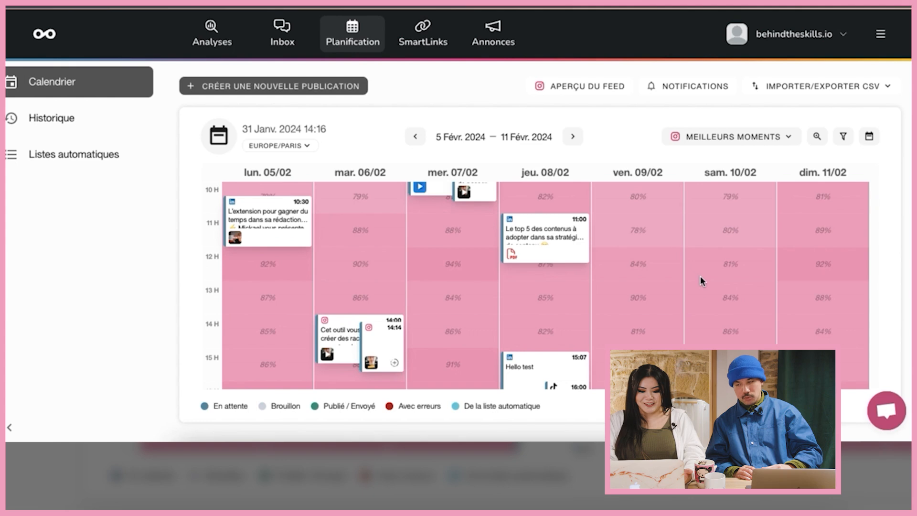
scroll(701, 277, up, 1)
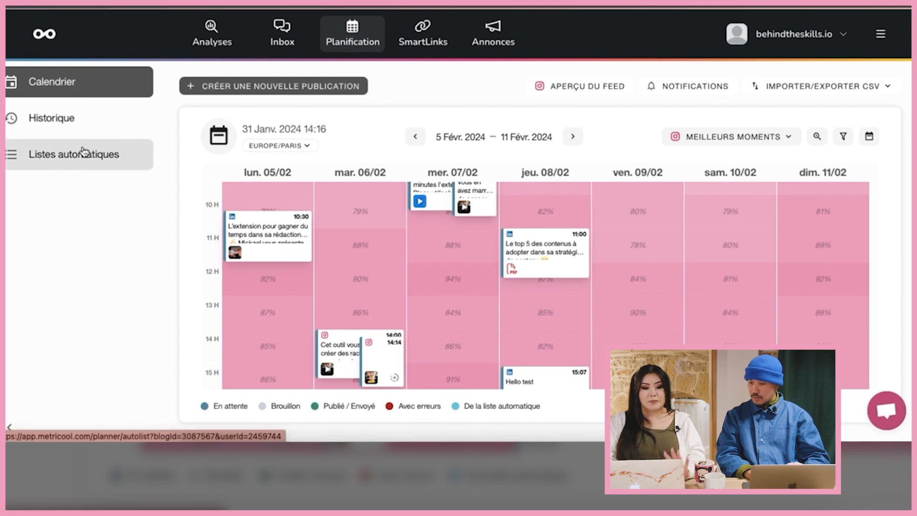
- Create a new automatic list with a second Monday 15:00 slot and insert posts into it
click(62, 164)
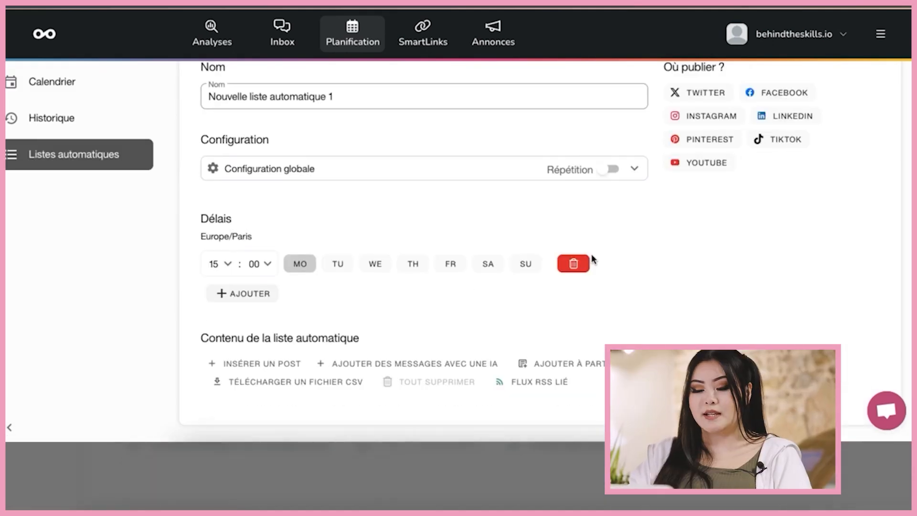
scroll(690, 268, up, 1)
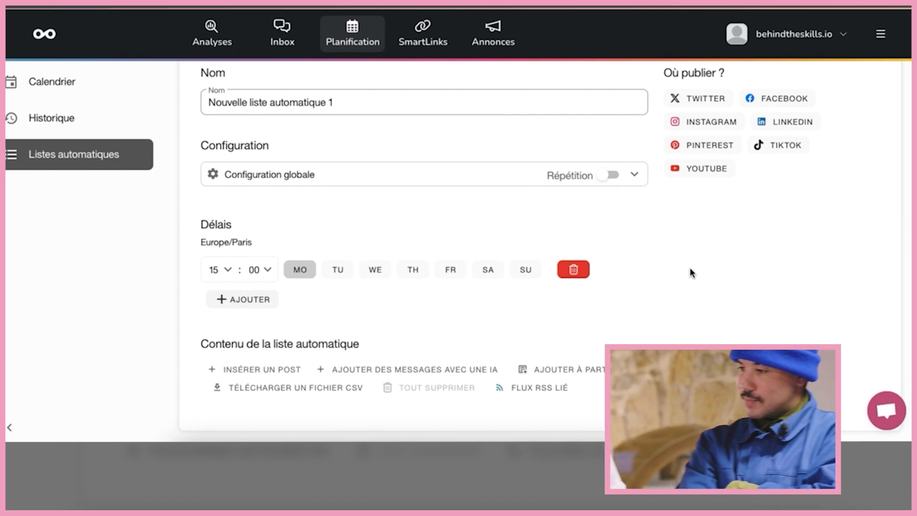
click(245, 300)
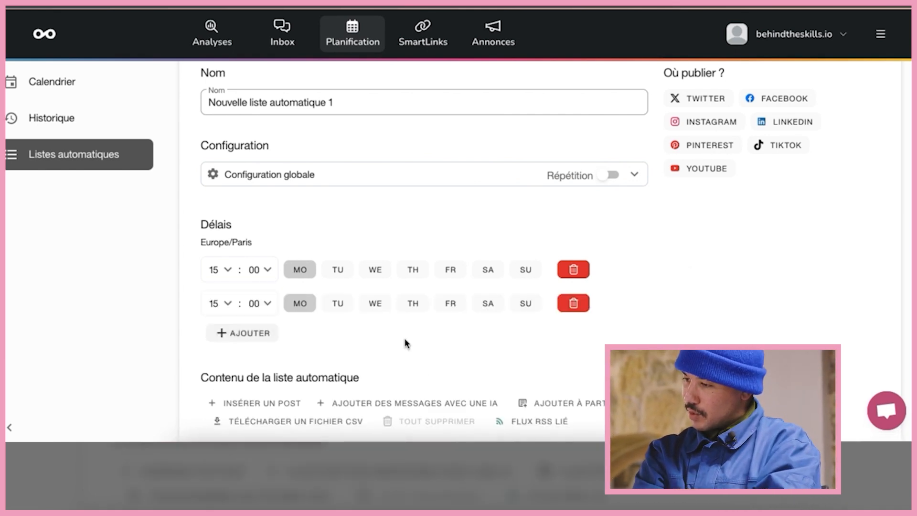
scroll(405, 343, down, 1)
click(277, 368)
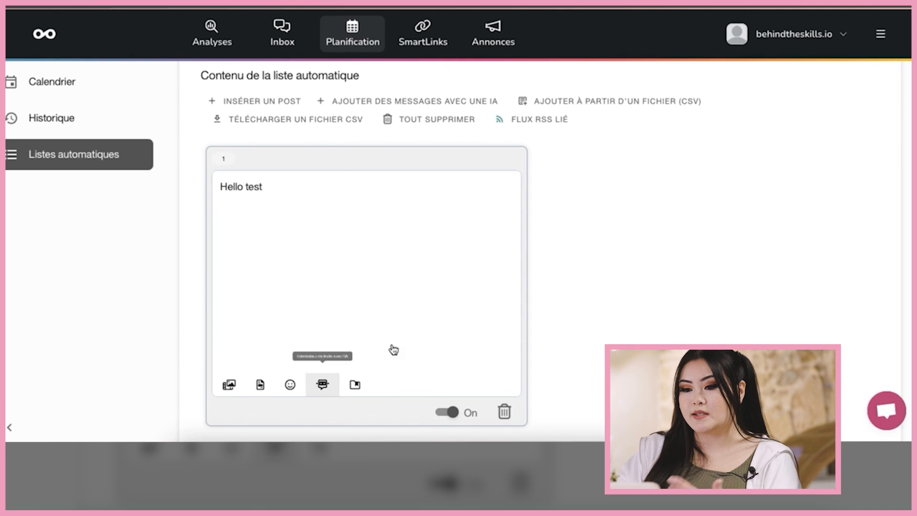
click(254, 105)
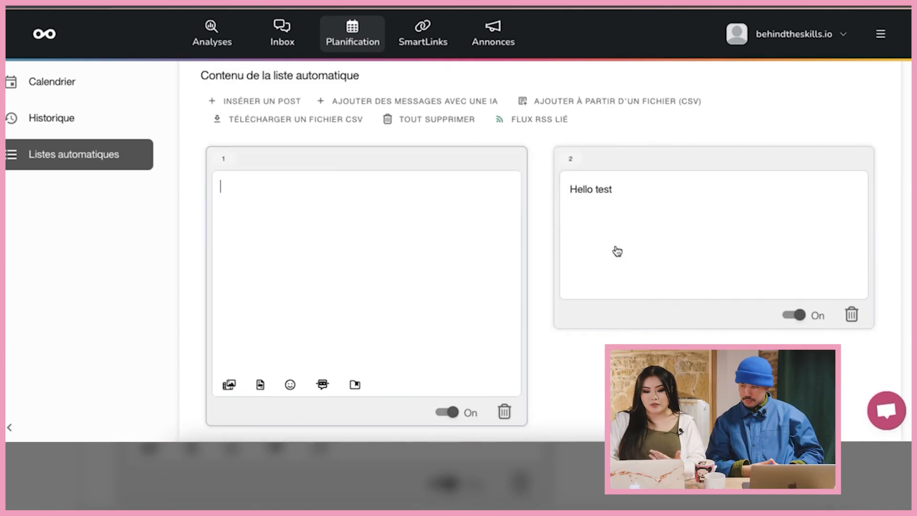
- Write 'Bonjour test' as the text of the list's first post
text(hello test)
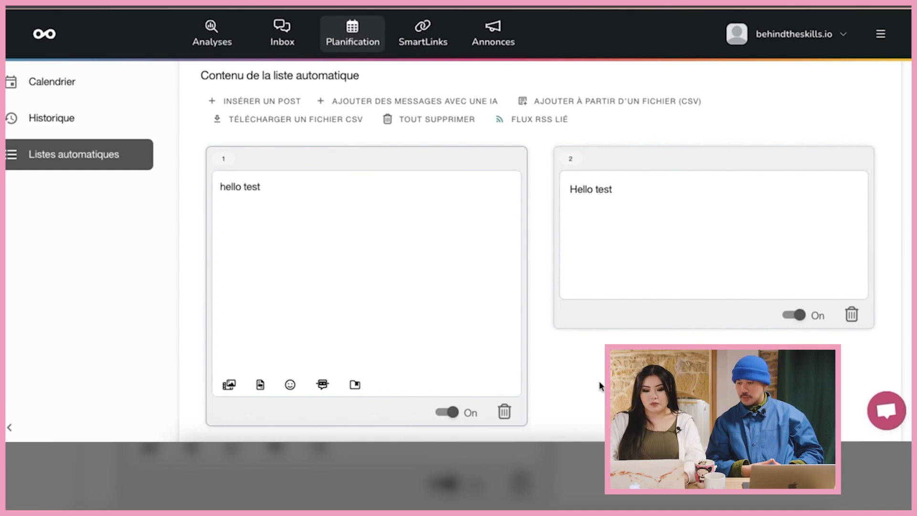
click(225, 186)
key(BackSpace)
text(H)
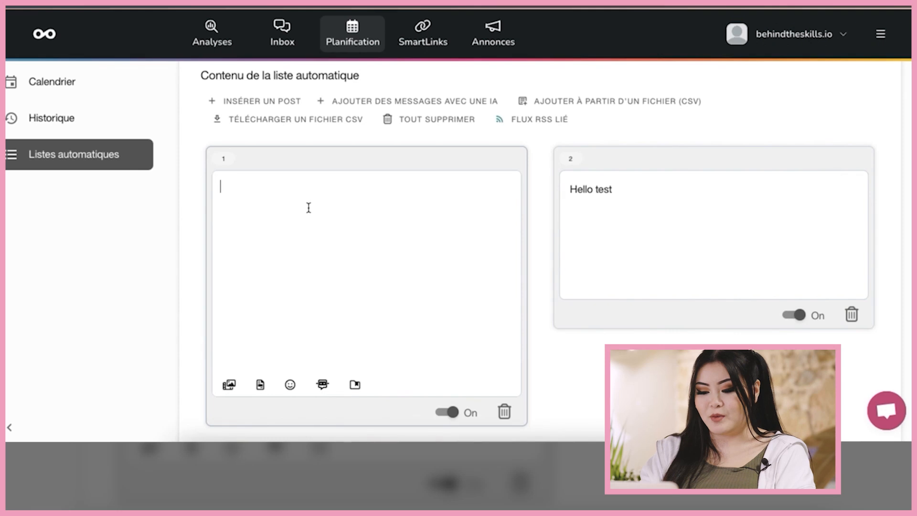
text(Bo)
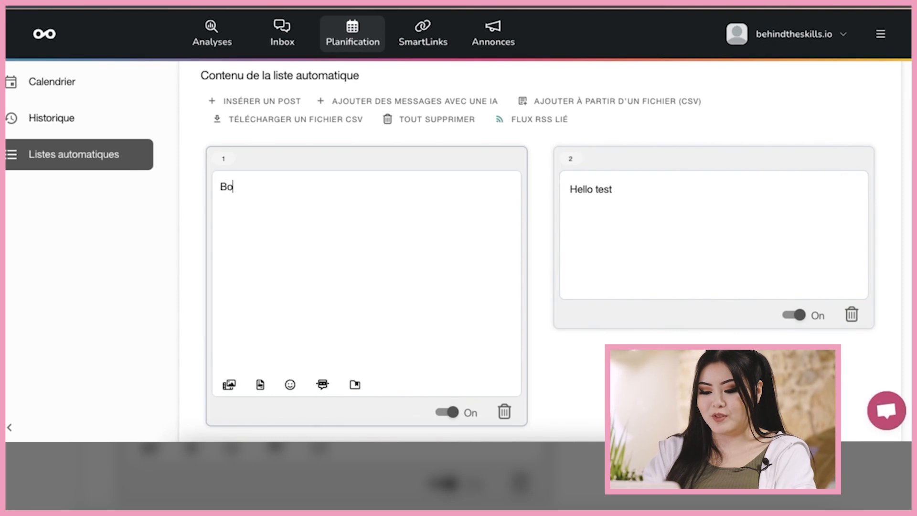
text(njour test)
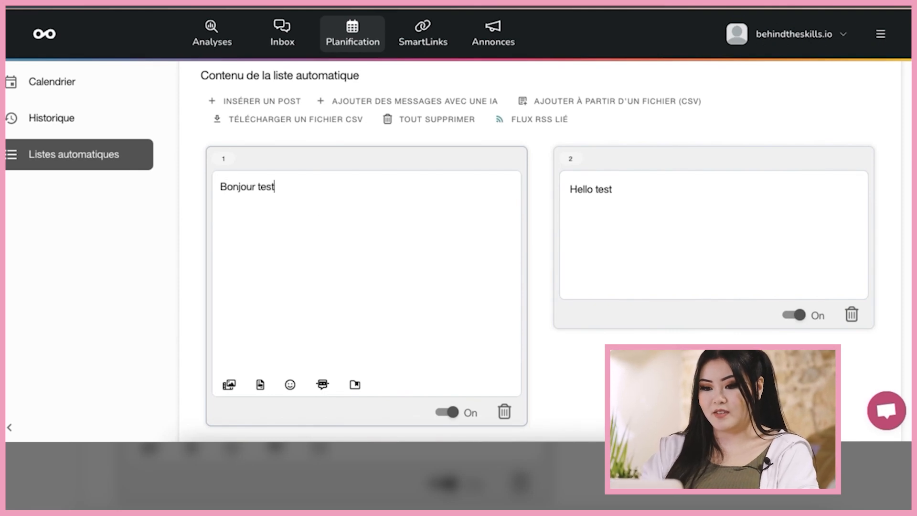
scroll(432, 286, down, 5)
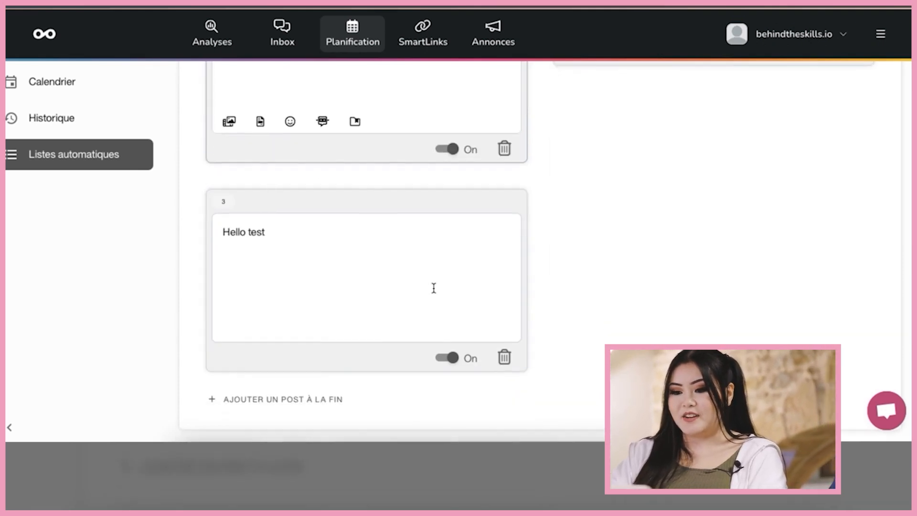
scroll(431, 287, up, 4)
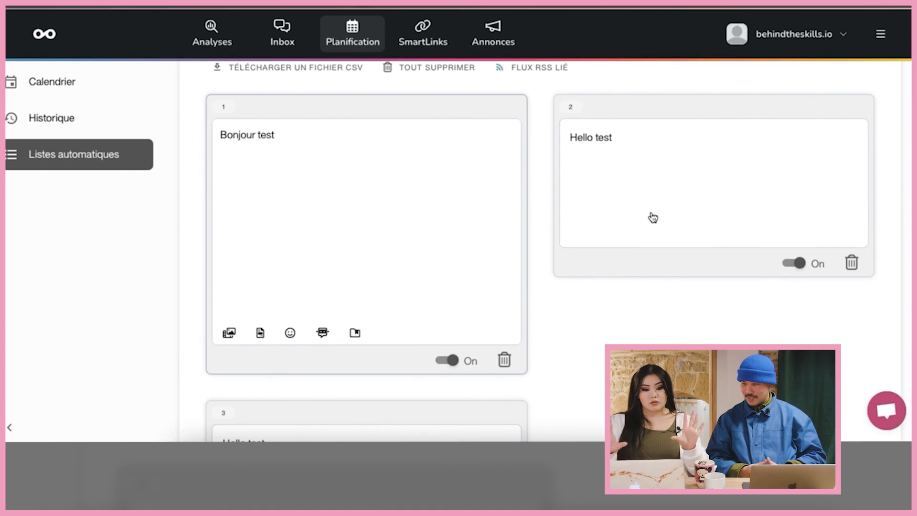
scroll(653, 217, up, 7)
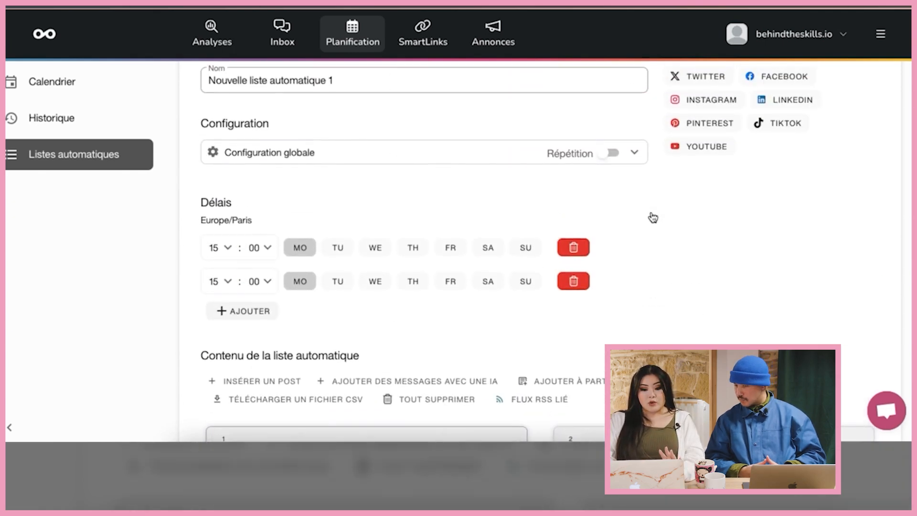
- Remove the duplicate 15:00 Monday slot and change the remaining slot to 10:00
click(574, 283)
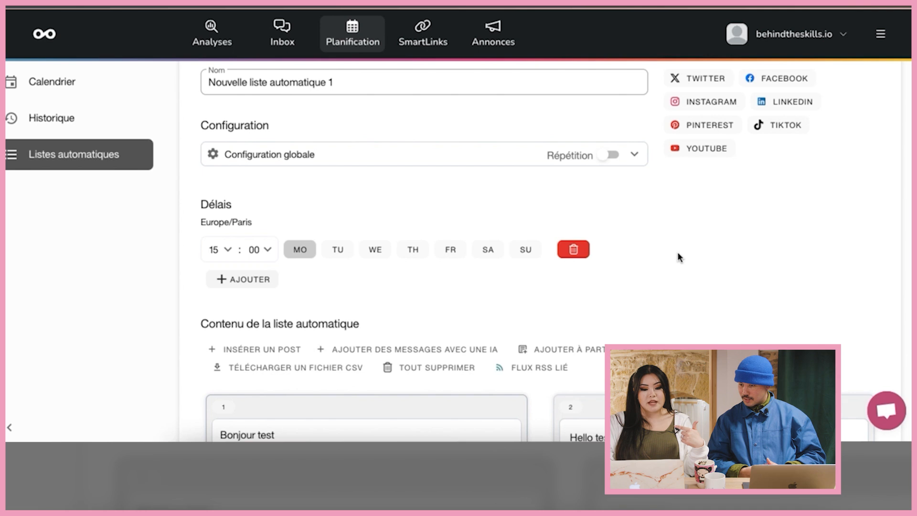
scroll(678, 253, down, 2)
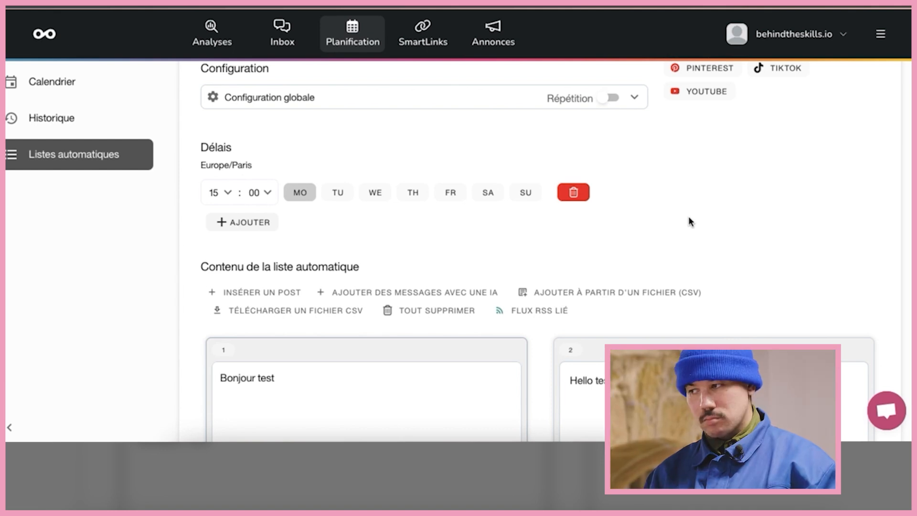
scroll(689, 216, down, 2)
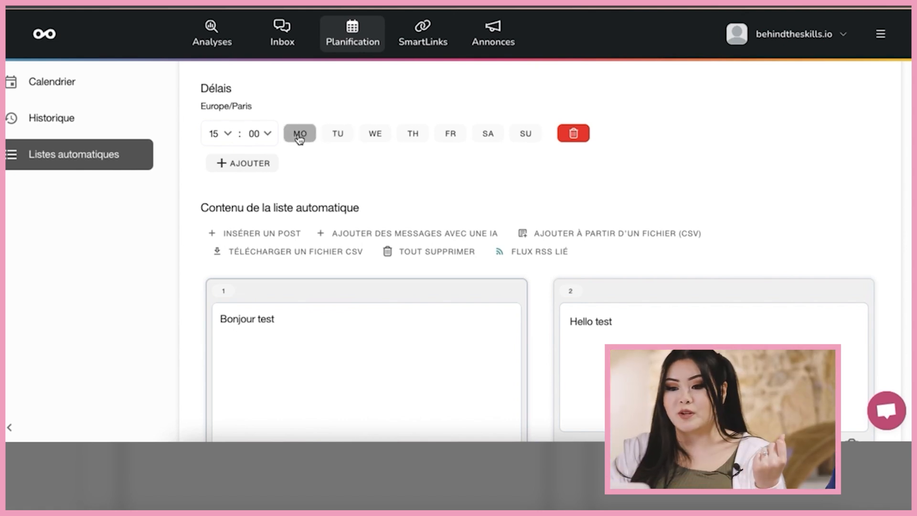
click(228, 133)
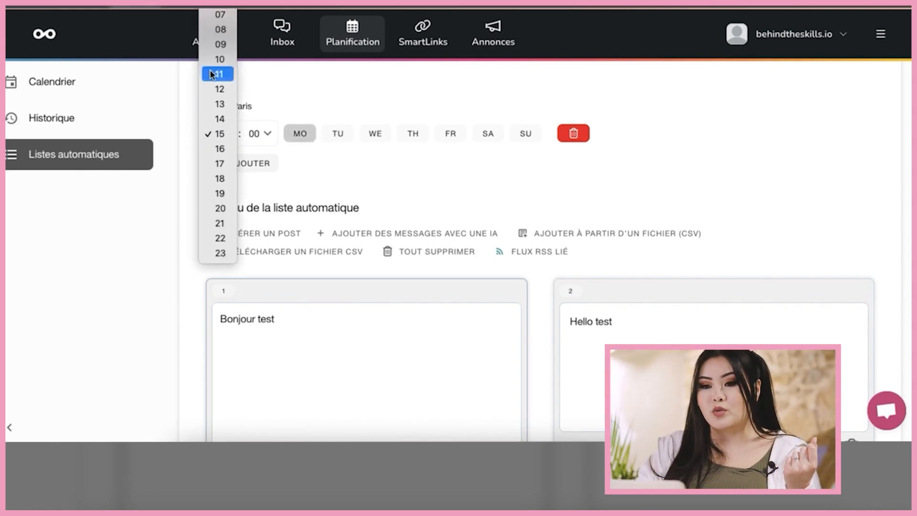
click(229, 62)
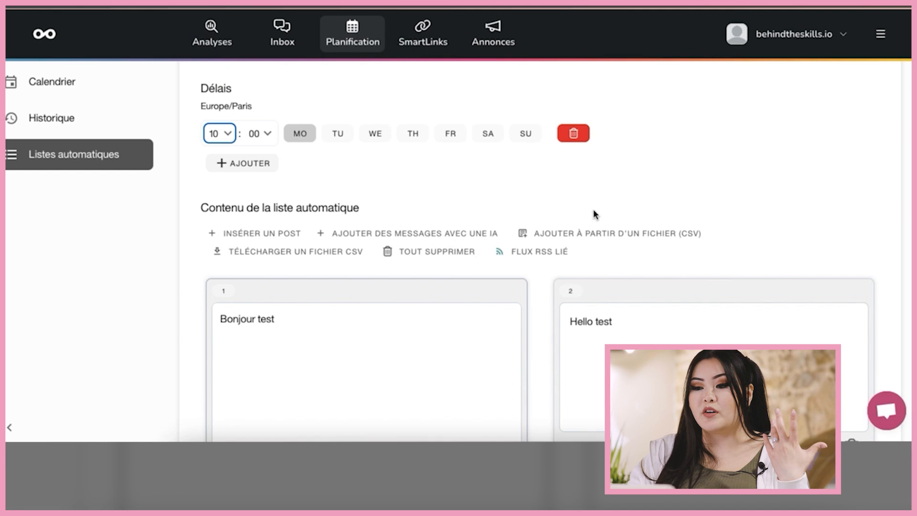
click(631, 158)
- Choose LinkedIn as the automatic list's publishing network
scroll(630, 159, up, 5)
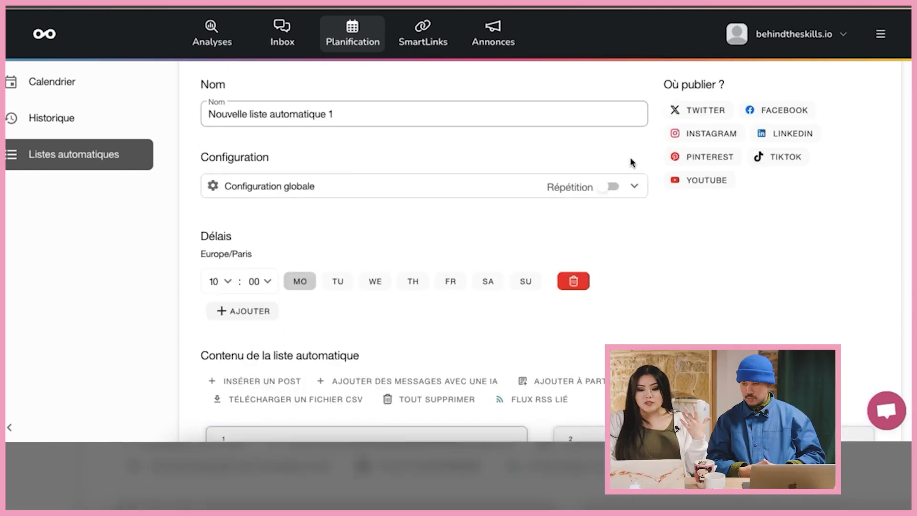
scroll(630, 159, down, 4)
scroll(631, 158, up, 1)
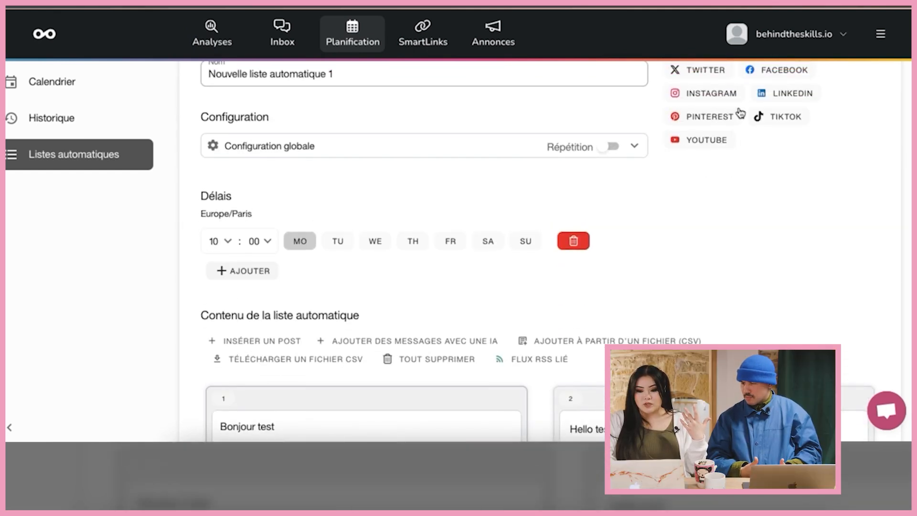
scroll(711, 96, up, 1)
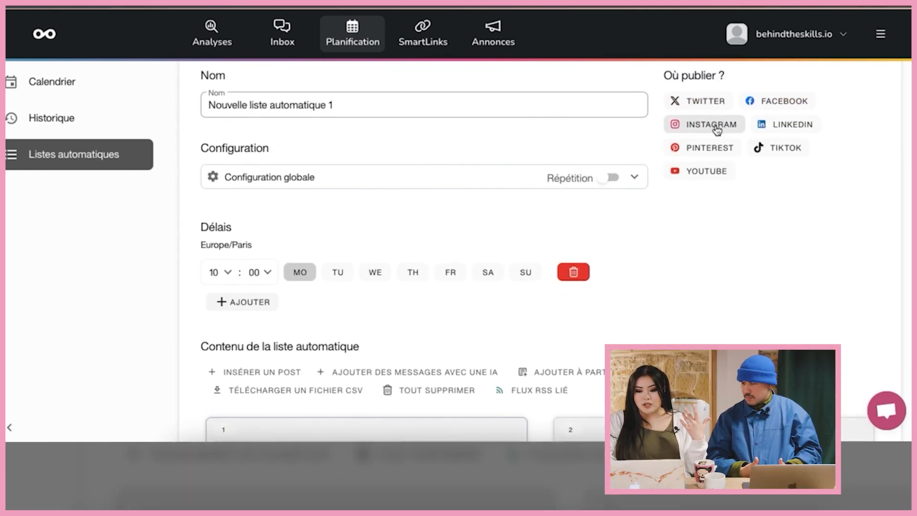
click(769, 129)
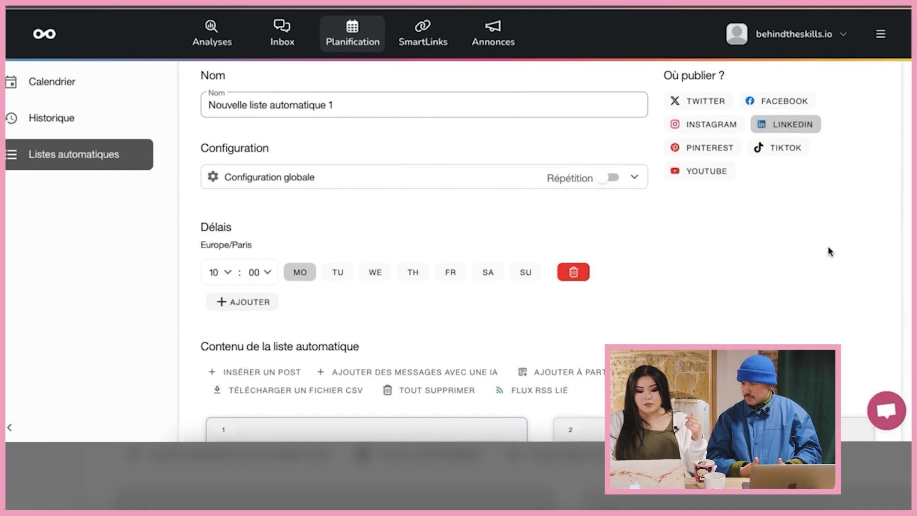
scroll(829, 251, down, 3)
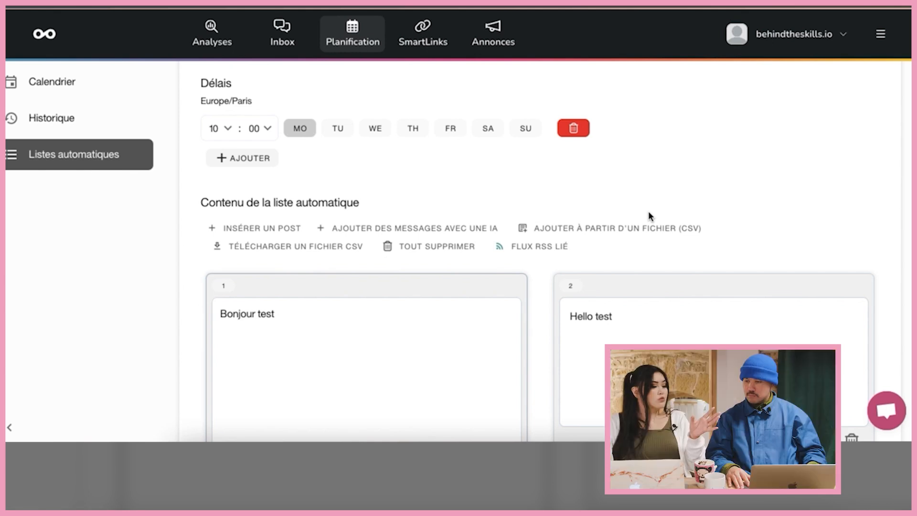
- Return to the automatic lists overview and switch the new list to active
click(68, 160)
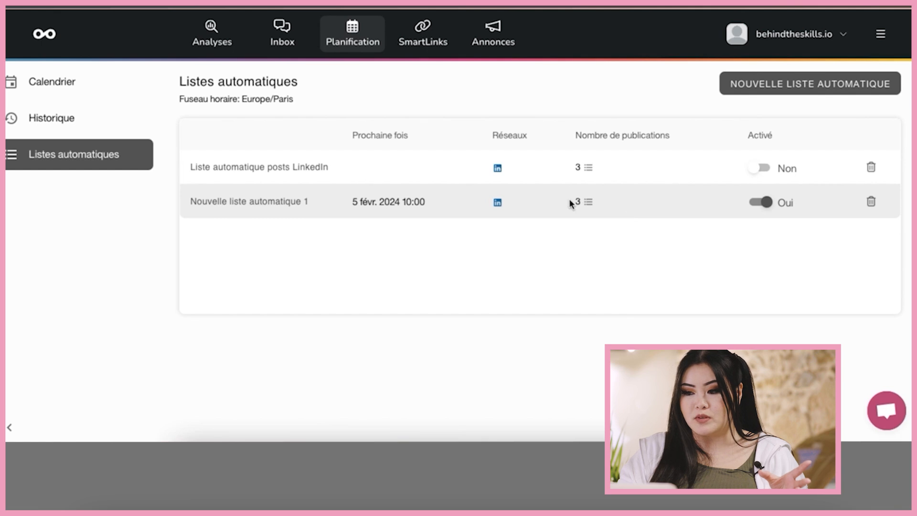
click(780, 204)
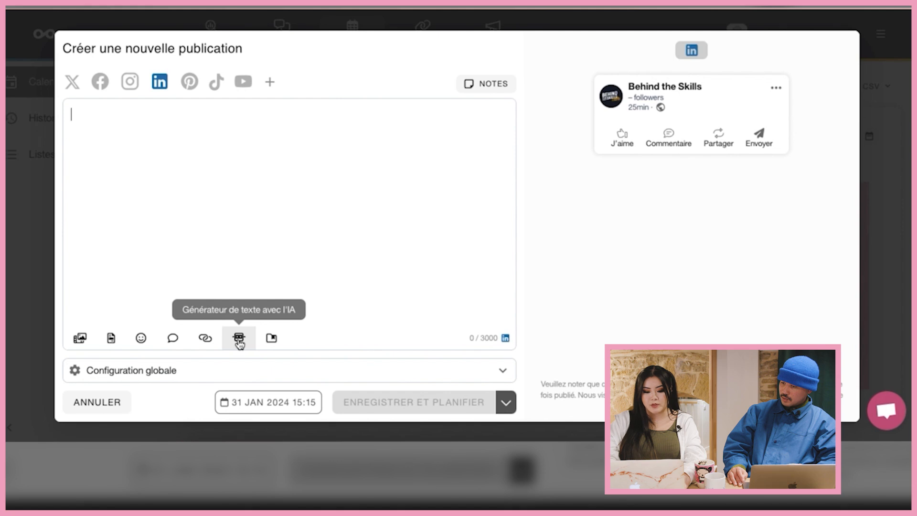
- Launch the 'Générateur de texte avec l'IA' from the post editor toolbar
click(239, 339)
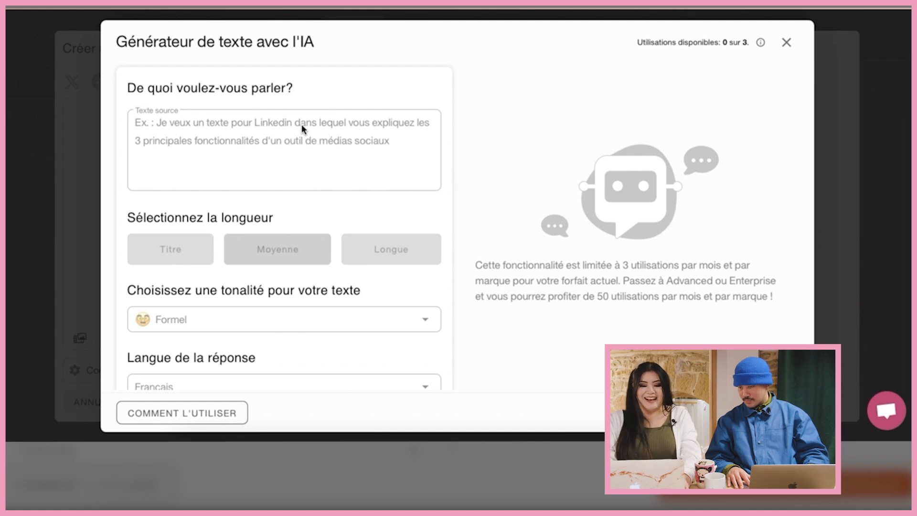
scroll(337, 114, down, 1)
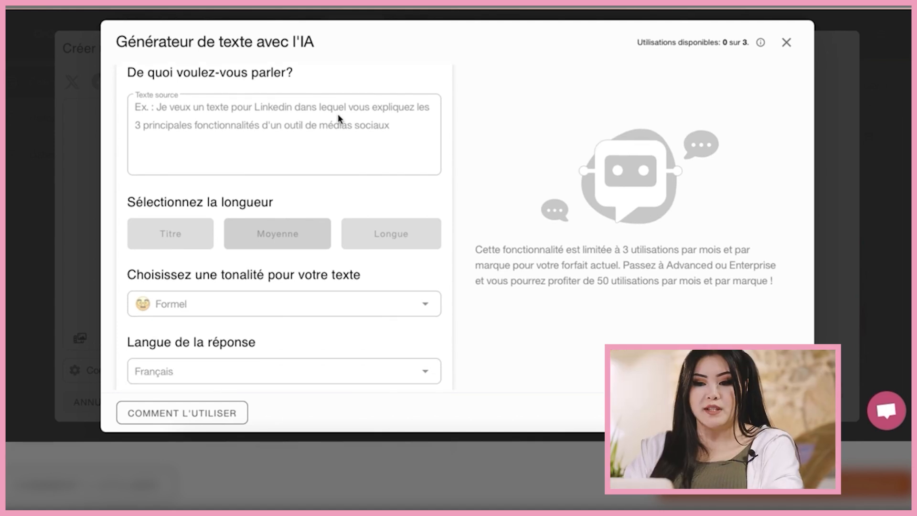
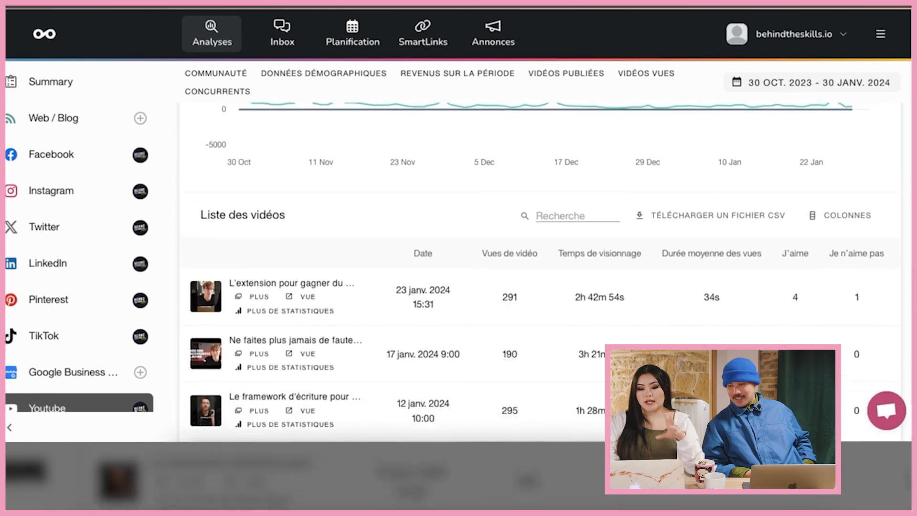
scroll(540, 263, up, 2)
scroll(540, 262, up, 3)
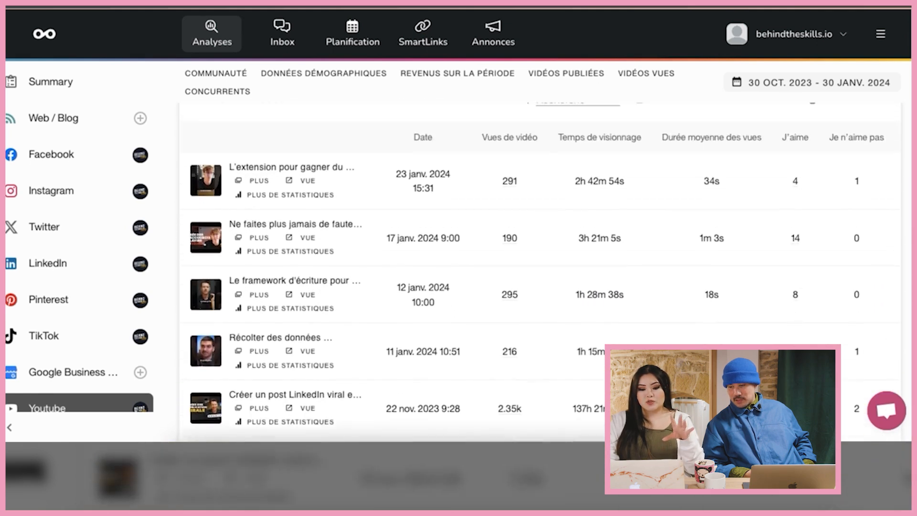
scroll(540, 262, down, 1)
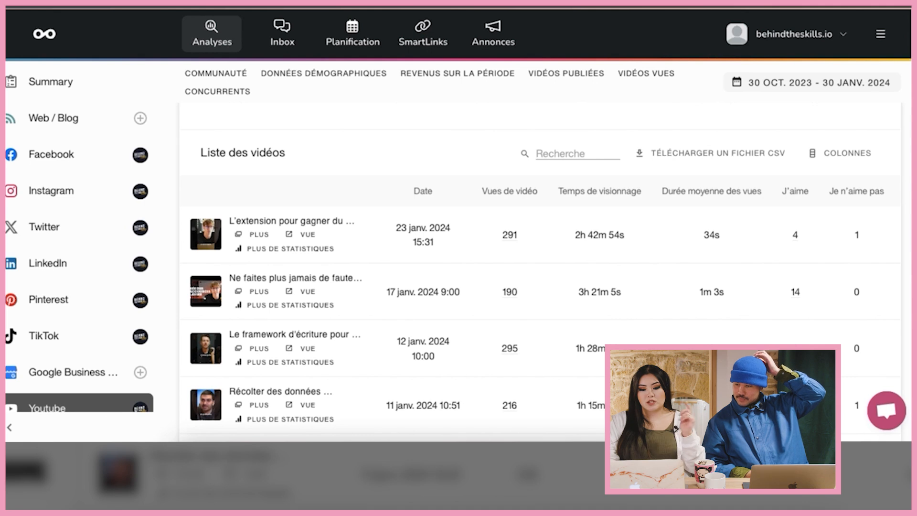
scroll(540, 263, down, 7)
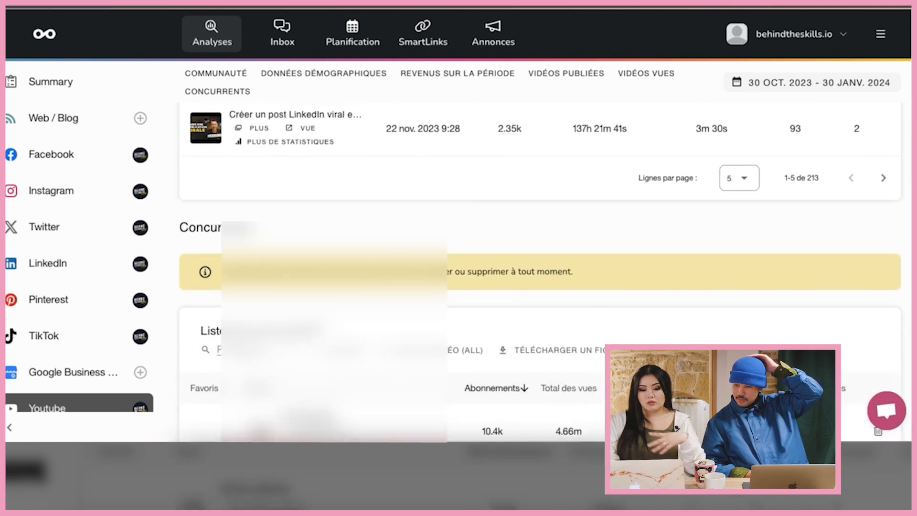
scroll(340, 91, down, 5)
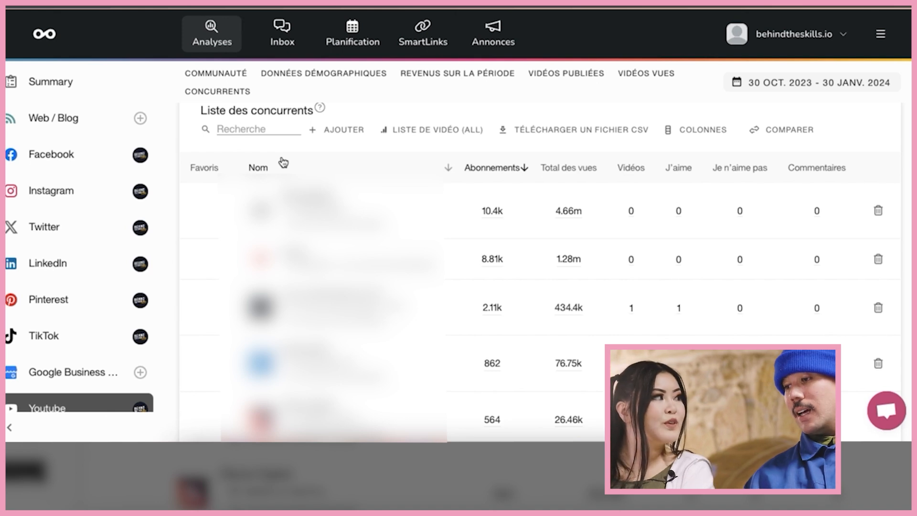
scroll(283, 163, down, 1)
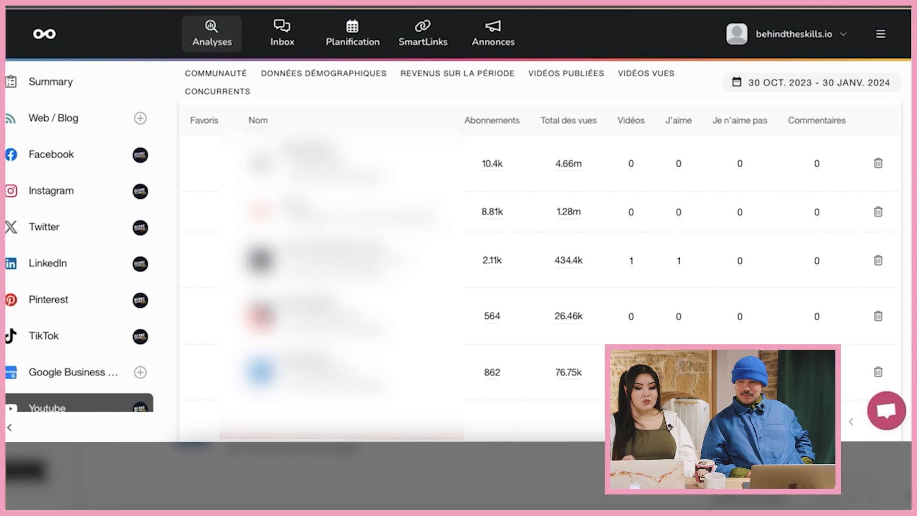
scroll(539, 267, up, 1)
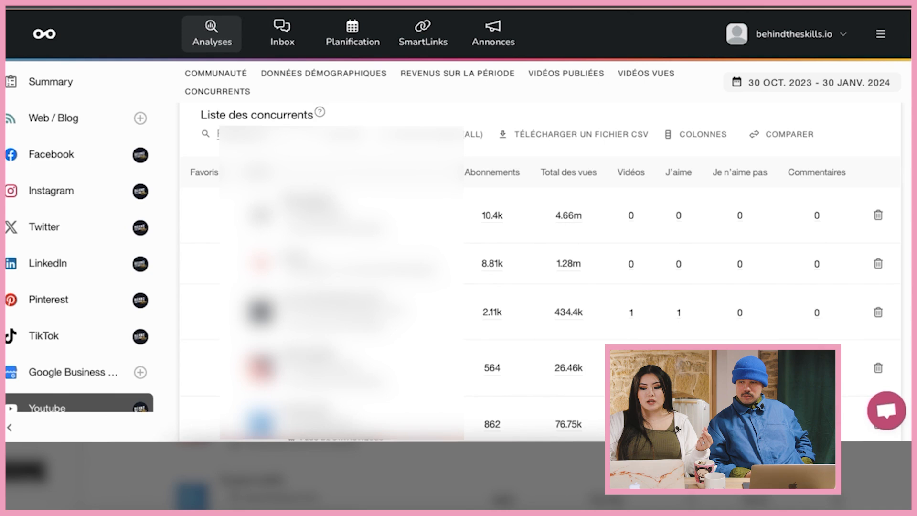
scroll(526, 287, down, 1)
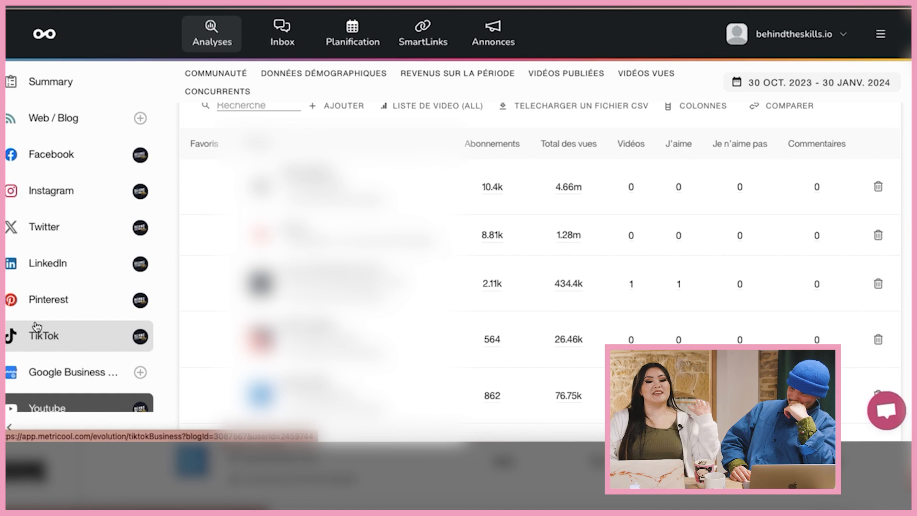
scroll(37, 327, down, 6)
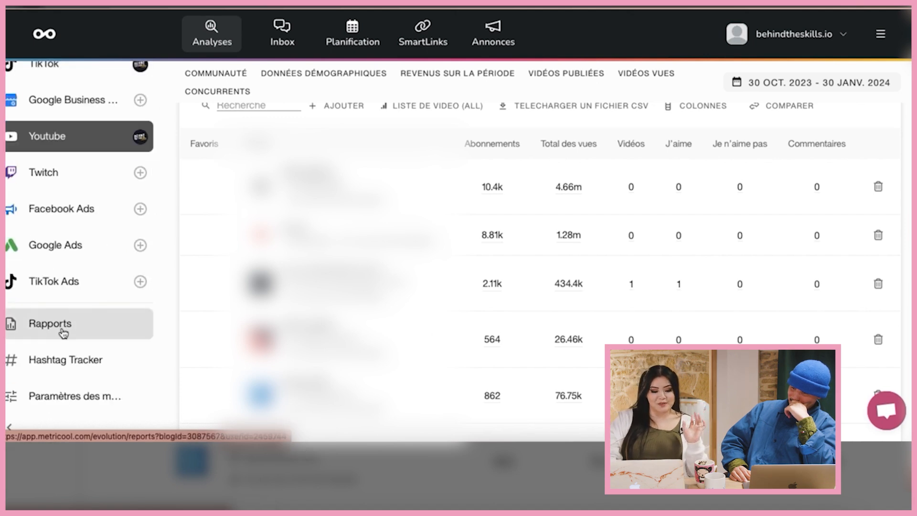
- Open the Rapports page and review its Facebook Page, Instagram, LinkedIn, TikTok and YouTube sections
click(62, 330)
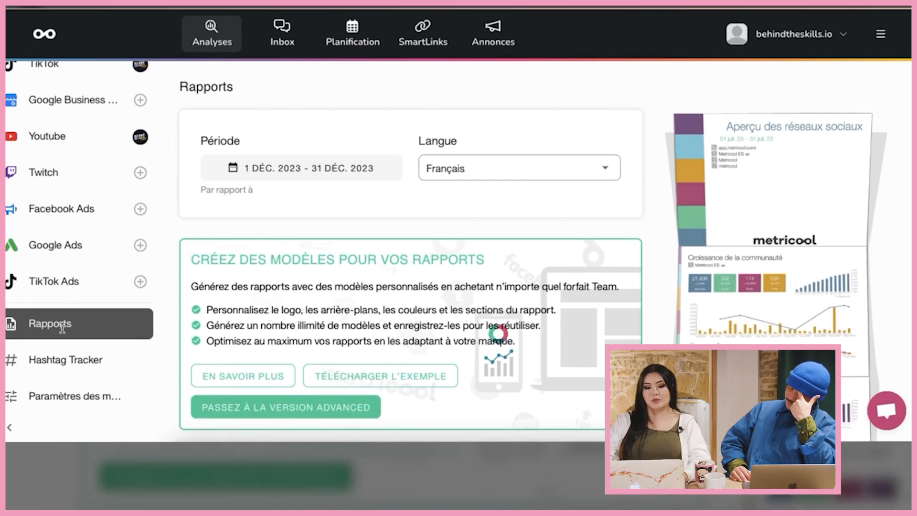
scroll(592, 213, down, 8)
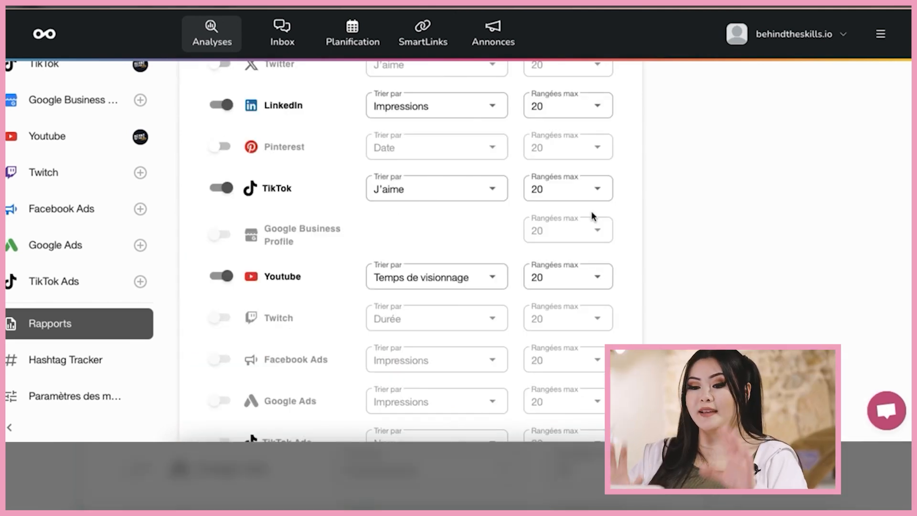
scroll(592, 215, up, 3)
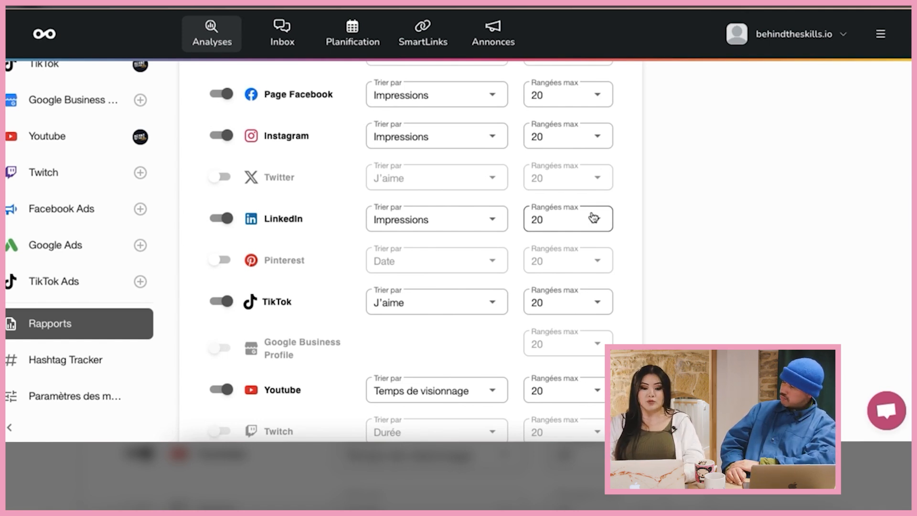
scroll(703, 225, up, 1)
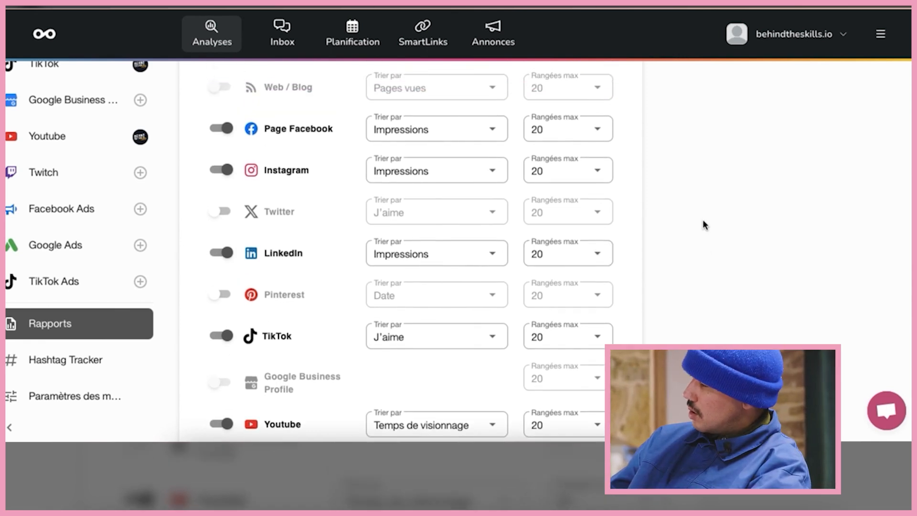
scroll(703, 223, up, 2)
scroll(703, 219, up, 2)
scroll(659, 188, down, 7)
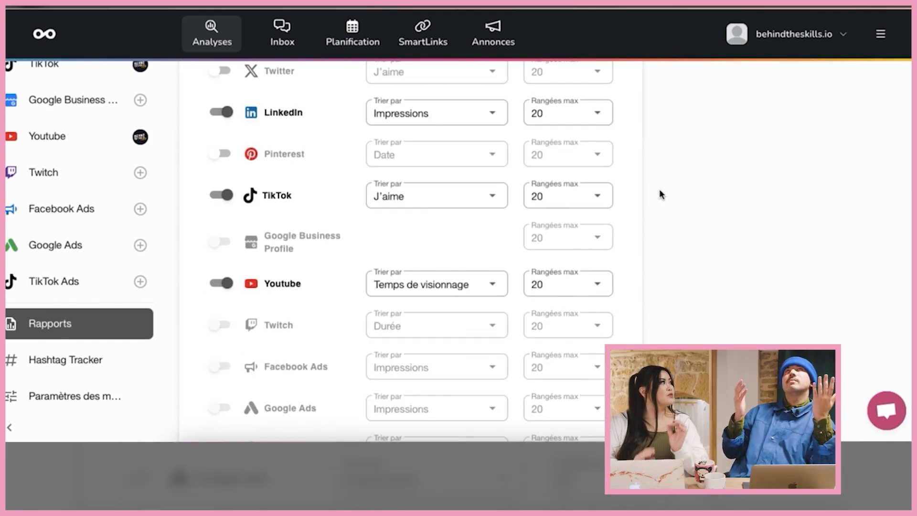
scroll(659, 189, down, 5)
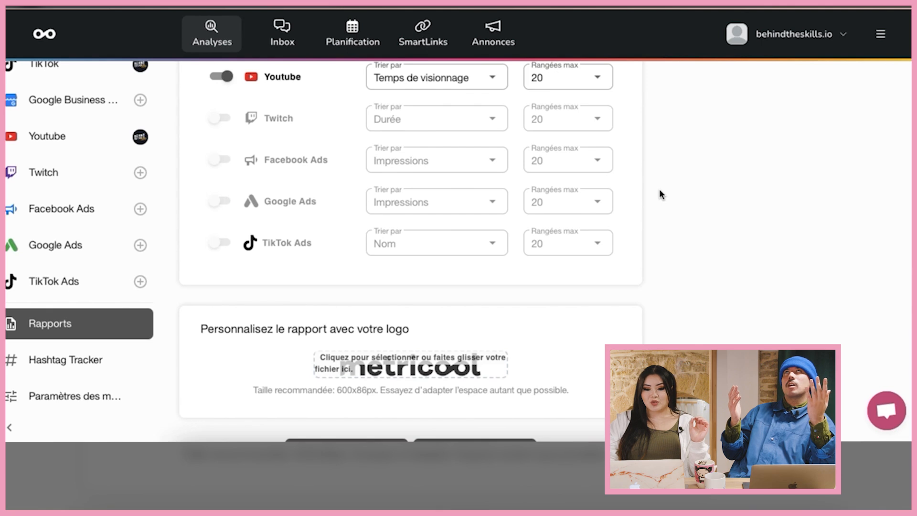
scroll(660, 189, up, 6)
scroll(659, 192, up, 5)
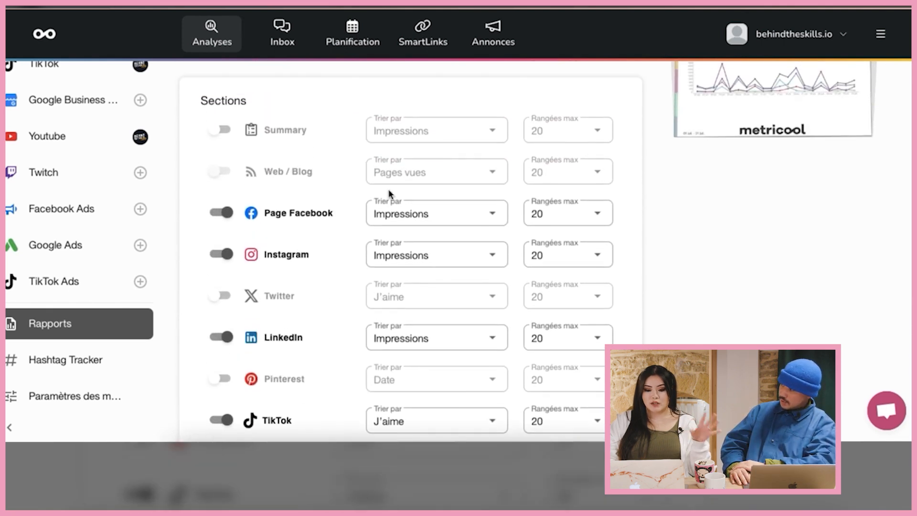
scroll(457, 201, down, 1)
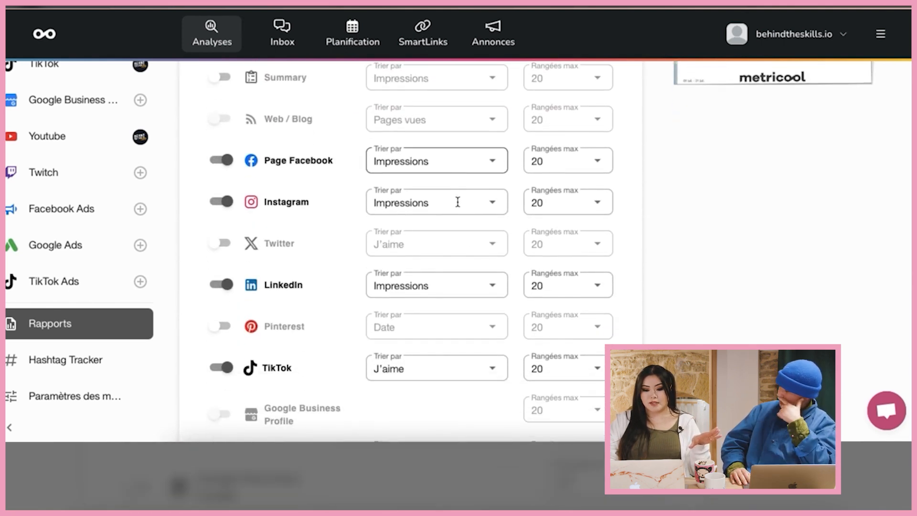
- Check the Facebook Page sort options, then scroll to the PDF/PPT buttons and monthly report panel
click(479, 159)
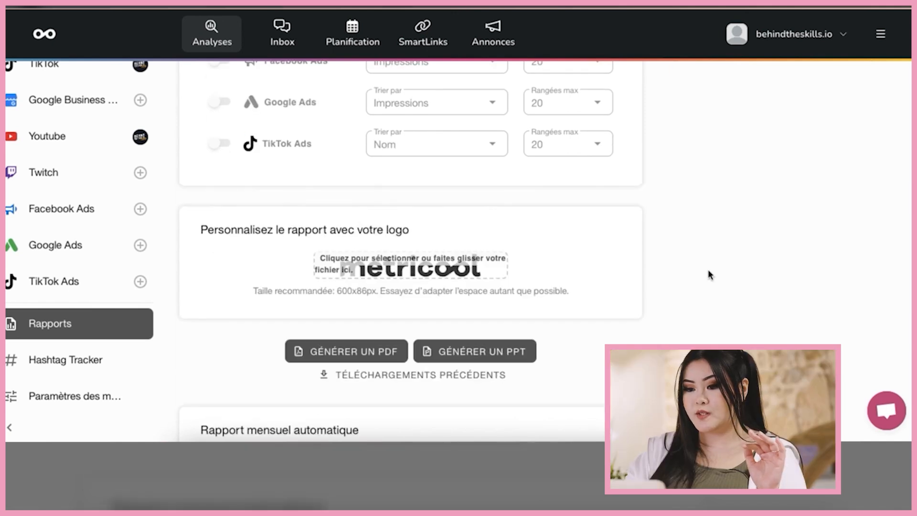
scroll(710, 275, up, 3)
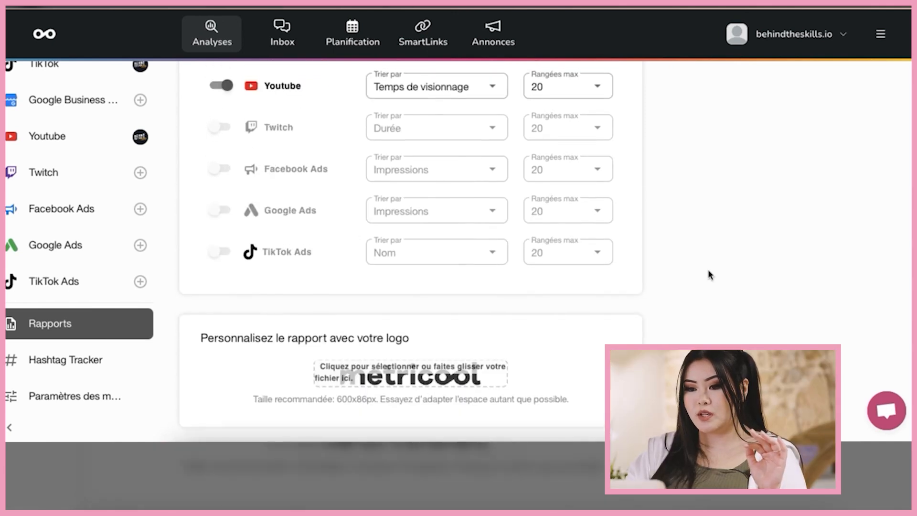
scroll(710, 275, up, 3)
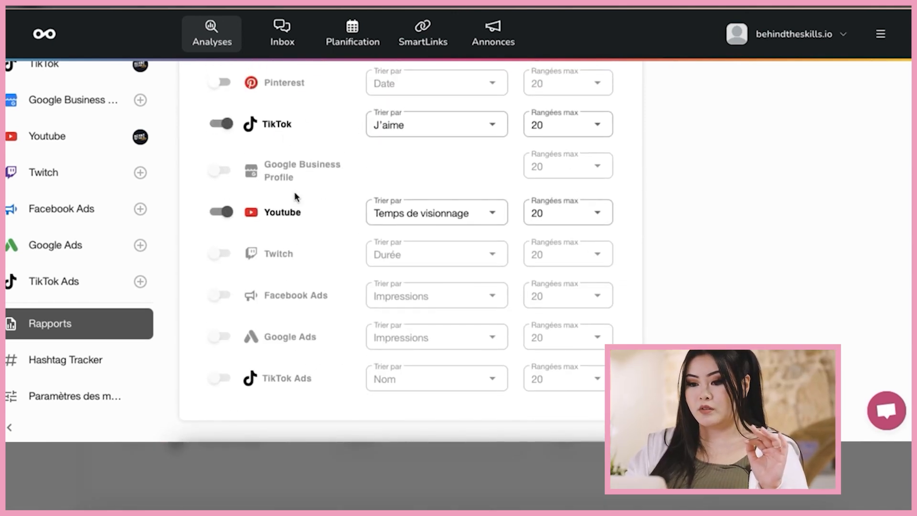
scroll(747, 239, down, 9)
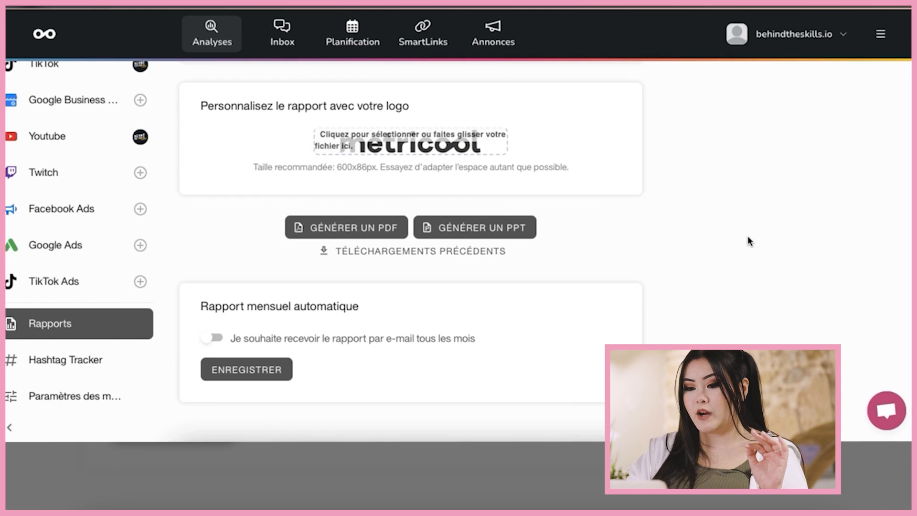
scroll(748, 241, down, 1)
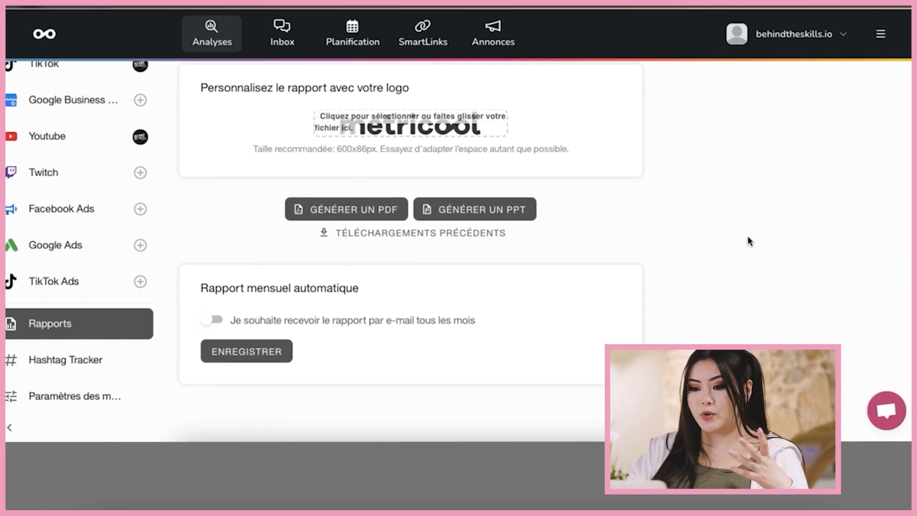
- Generate the PDF report and review its LinkedIn pages 26–30, through the post ranking
click(356, 215)
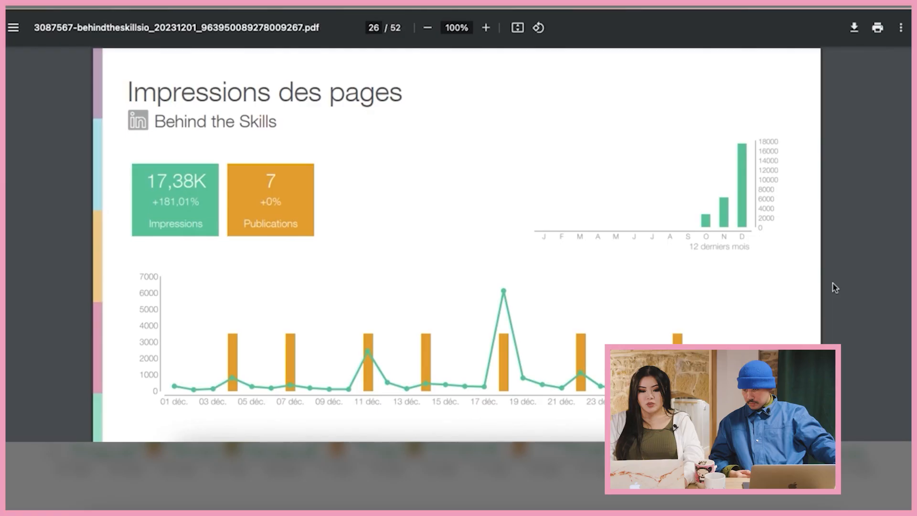
scroll(835, 288, down, 1)
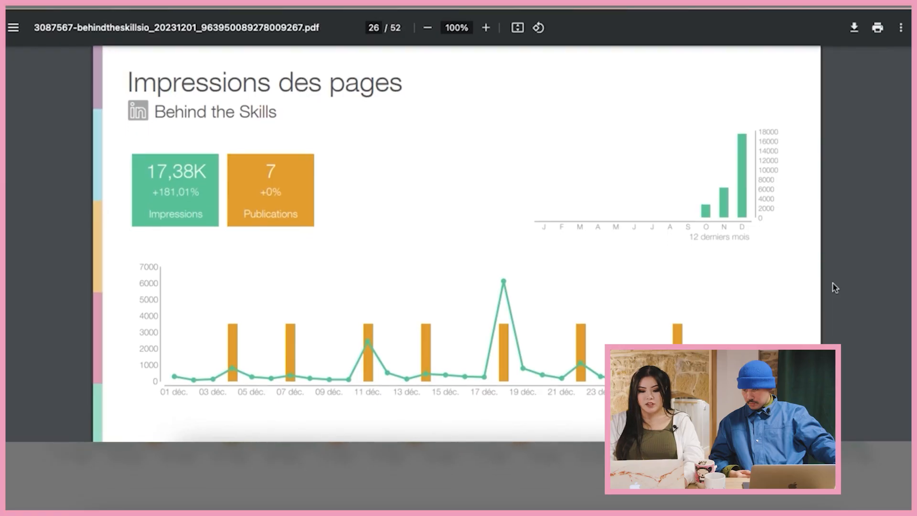
scroll(835, 287, down, 15)
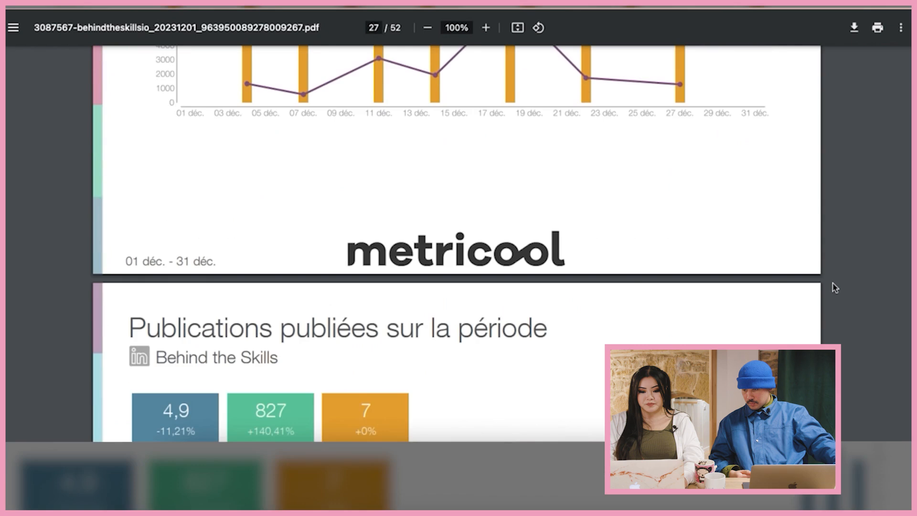
scroll(834, 287, down, 15)
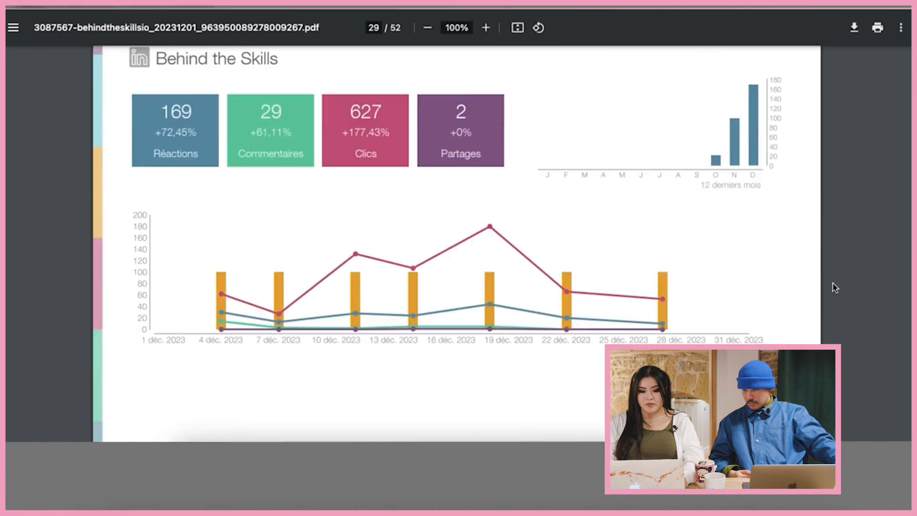
scroll(835, 287, down, 15)
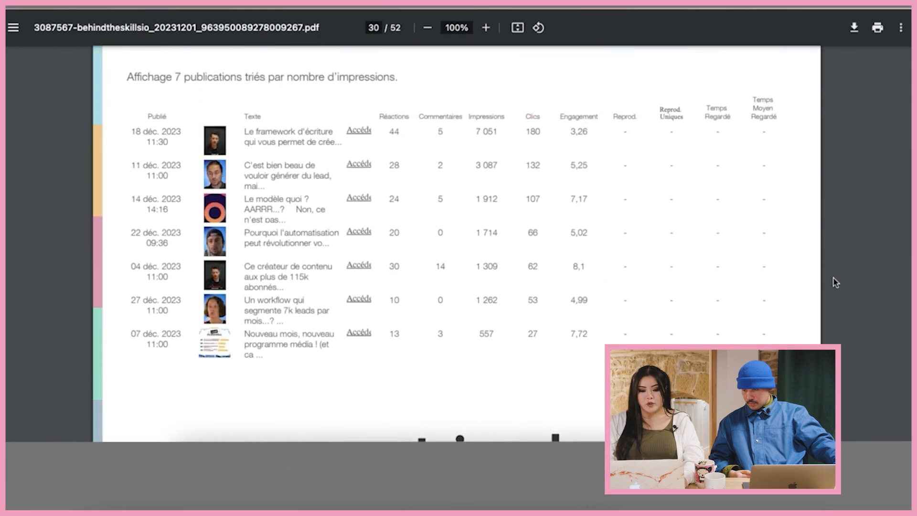
scroll(835, 283, up, 1)
scroll(835, 283, up, 3)
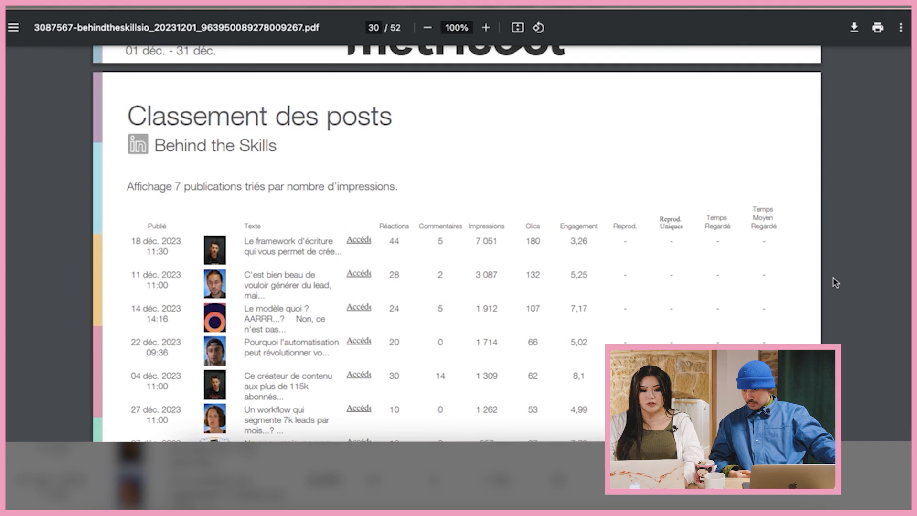
scroll(834, 283, down, 1)
scroll(835, 283, down, 2)
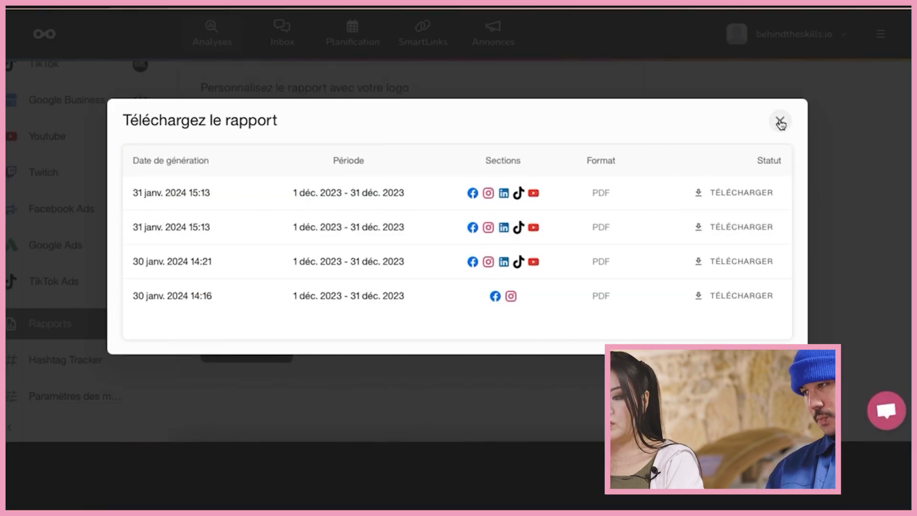
- Close the Téléchargez le rapport list and return to the per-network Trier par settings
click(780, 120)
scroll(474, 193, up, 6)
scroll(475, 193, up, 6)
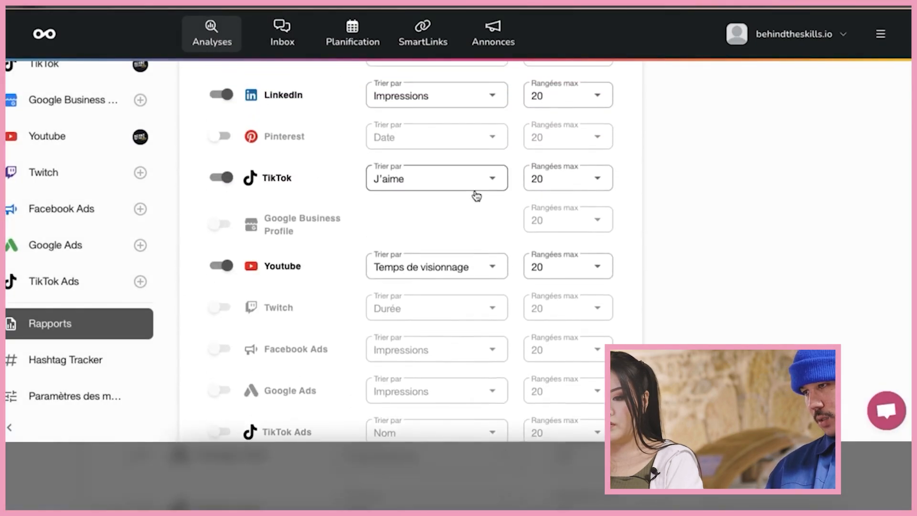
scroll(475, 193, down, 3)
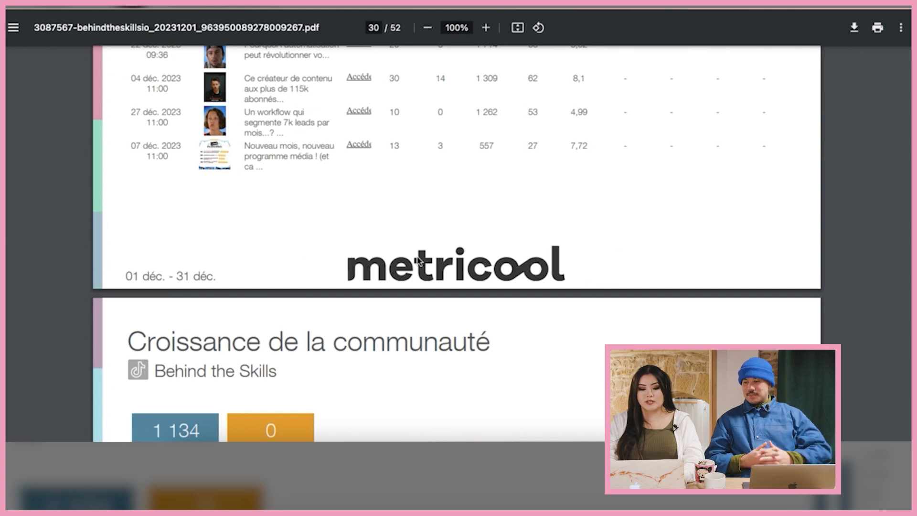
scroll(418, 261, up, 3)
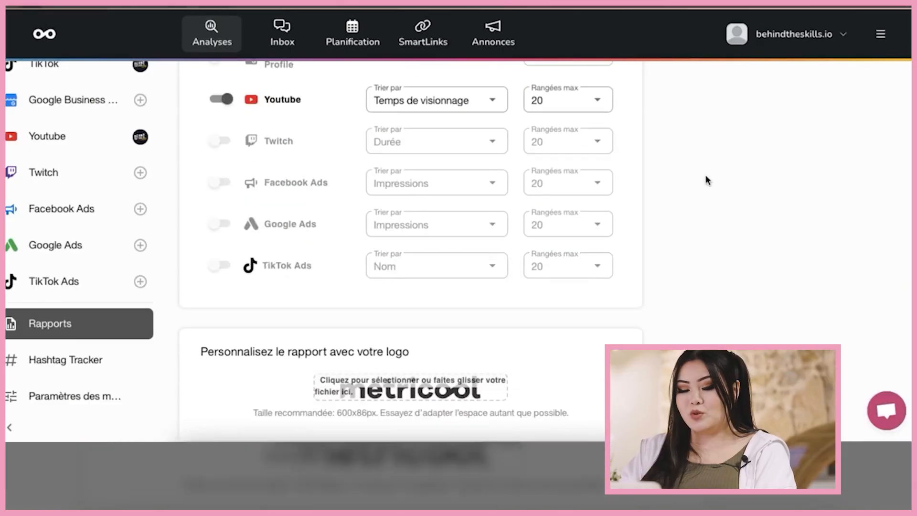
scroll(706, 175, down, 5)
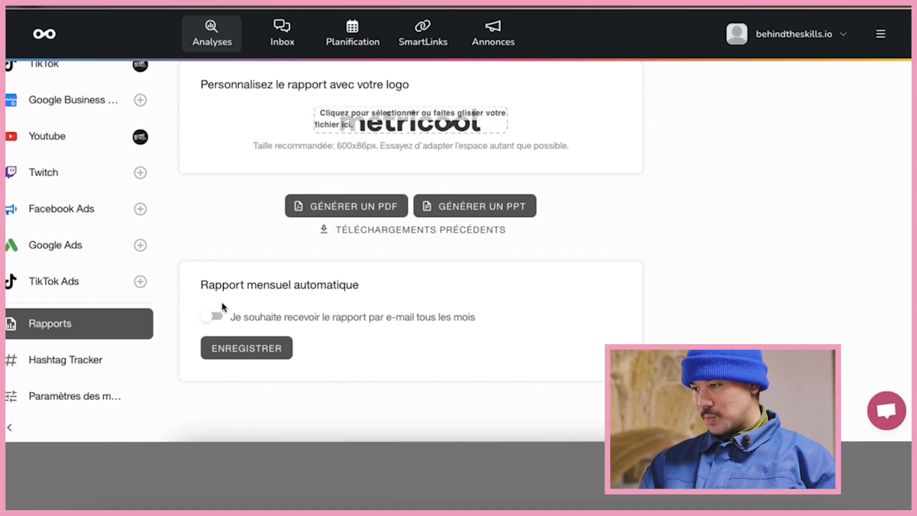
- Enable the automatic monthly e-mail report and pick its day in Jour programmé
click(213, 316)
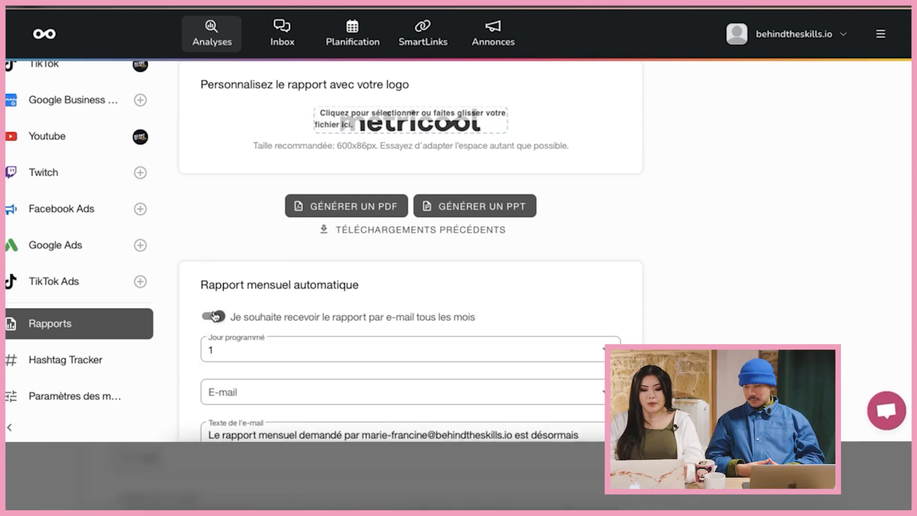
scroll(613, 307, down, 2)
click(604, 266)
scroll(398, 374, down, 5)
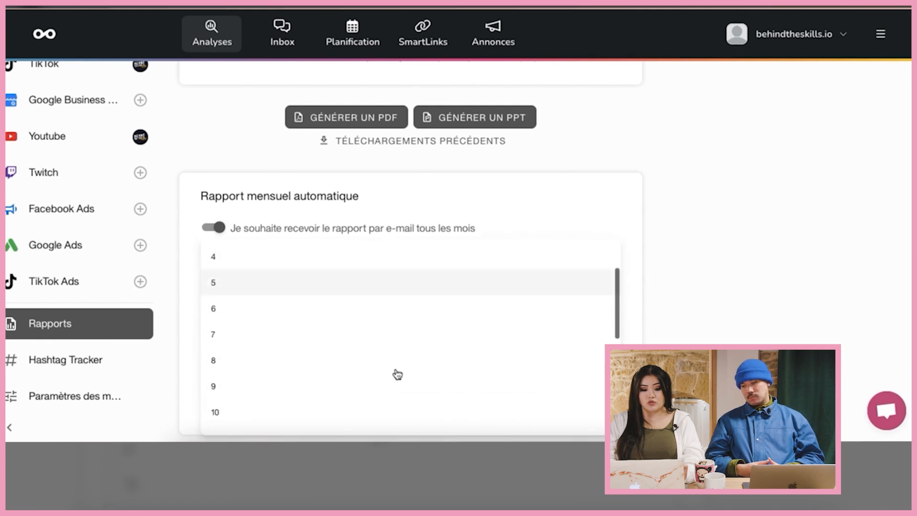
scroll(398, 374, down, 8)
scroll(397, 374, up, 12)
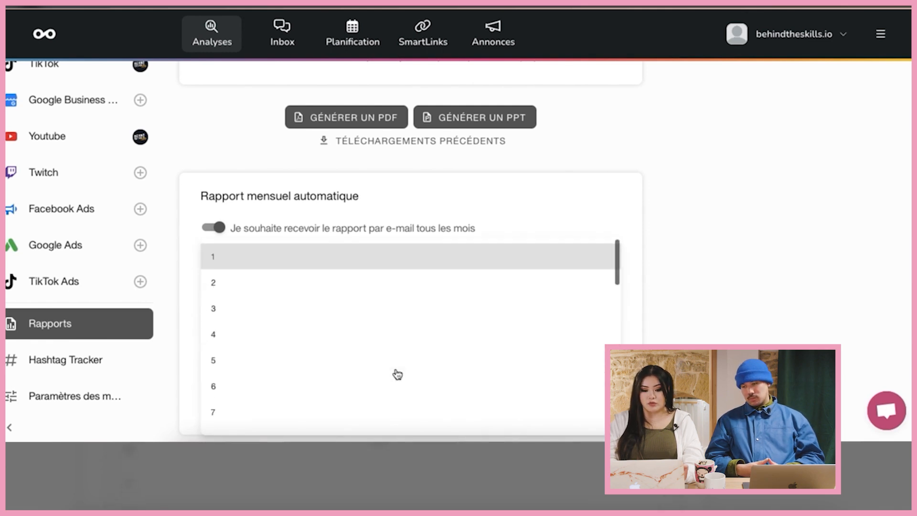
click(287, 362)
- Enter the recipient's e-mail address and remove the invalid second address chip
scroll(754, 245, down, 1)
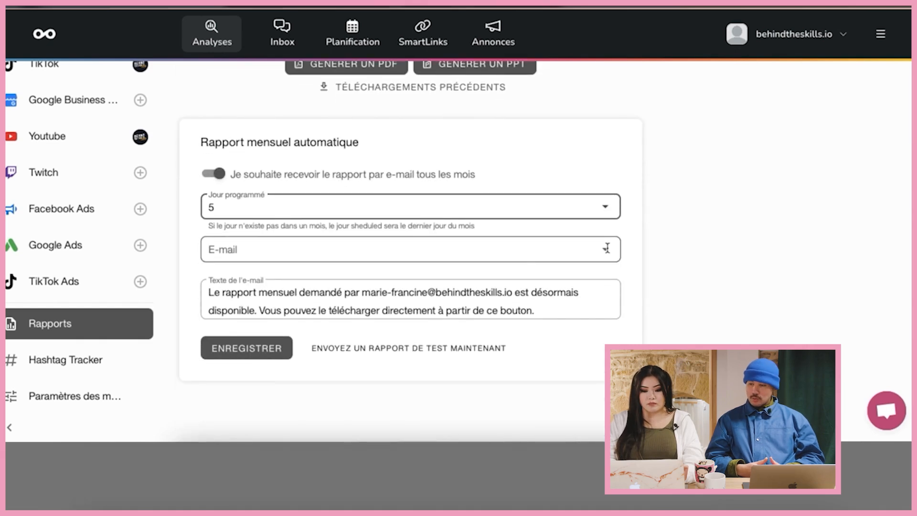
click(563, 250)
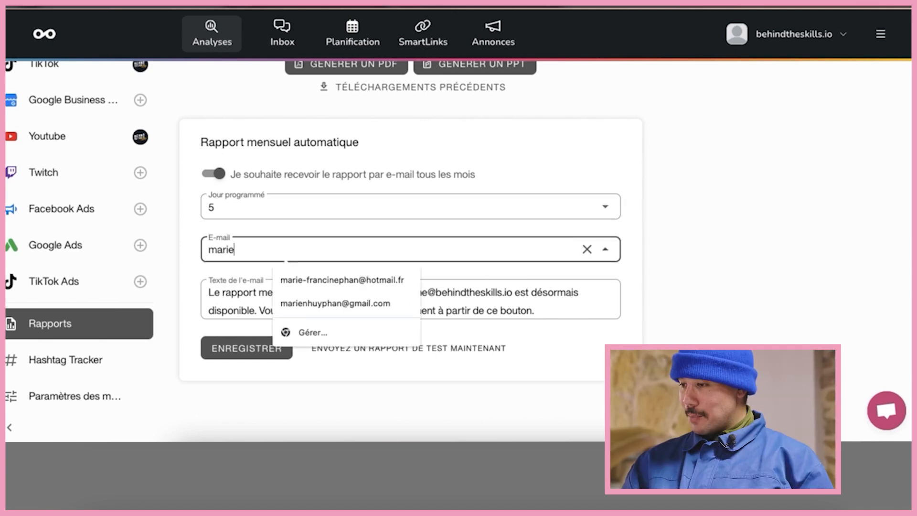
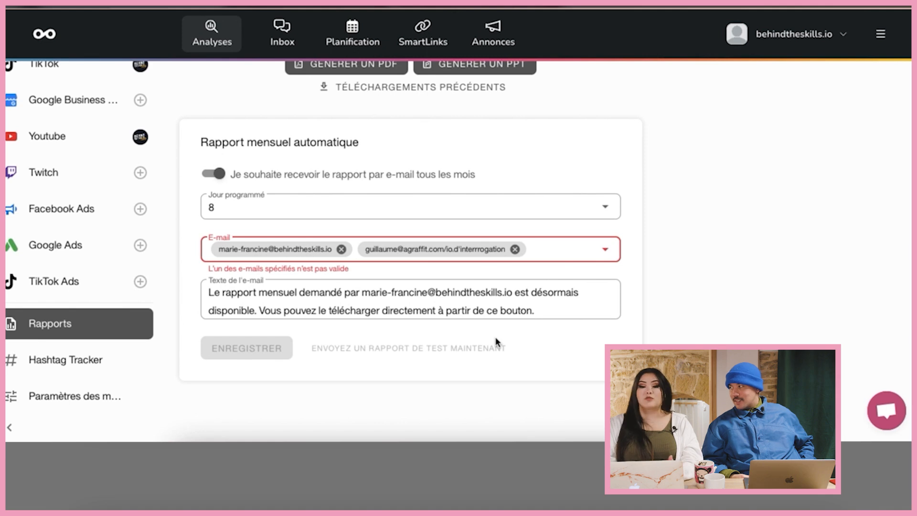
click(515, 249)
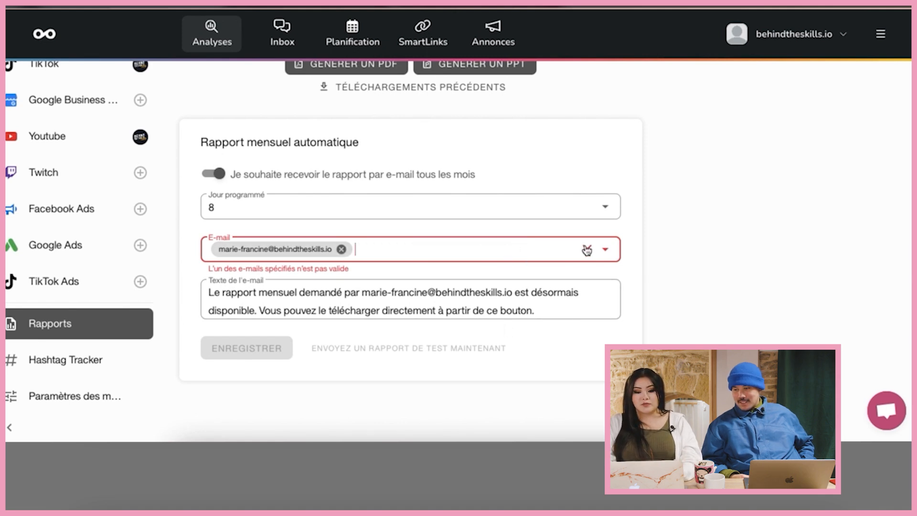